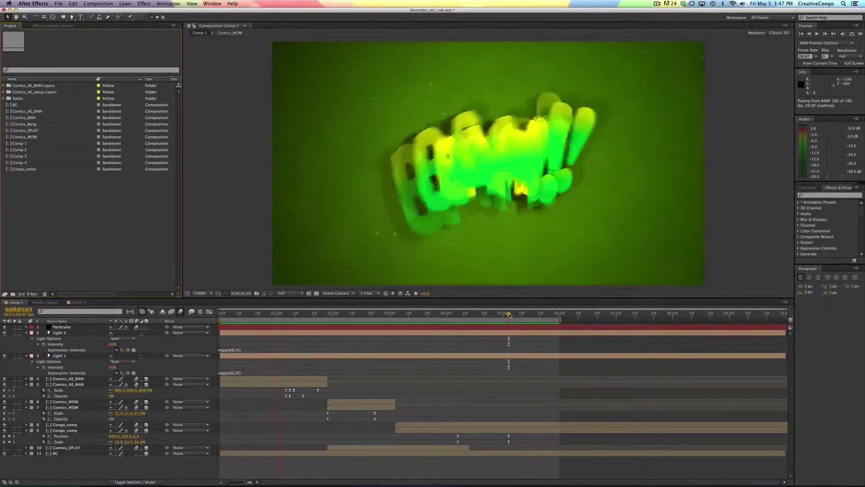
Stop the Comp 1 preview and review the animation, moving the current time to 0;00;02;22.
{"action": "left_click", "coordinate": [506, 312]}
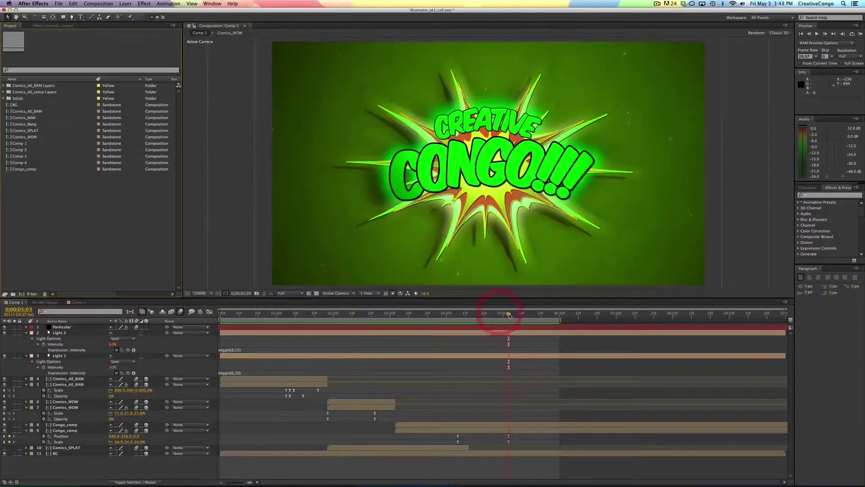
{"action": "left_click", "coordinate": [308, 321]}
{"action": "left_click_drag", "start_coordinate": [308, 322], "coordinate": [510, 308]}
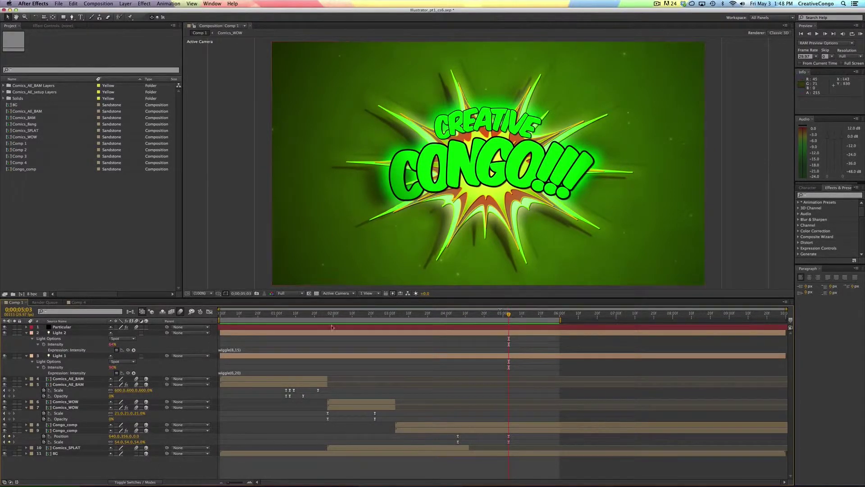
{"action": "left_click", "coordinate": [374, 314]}
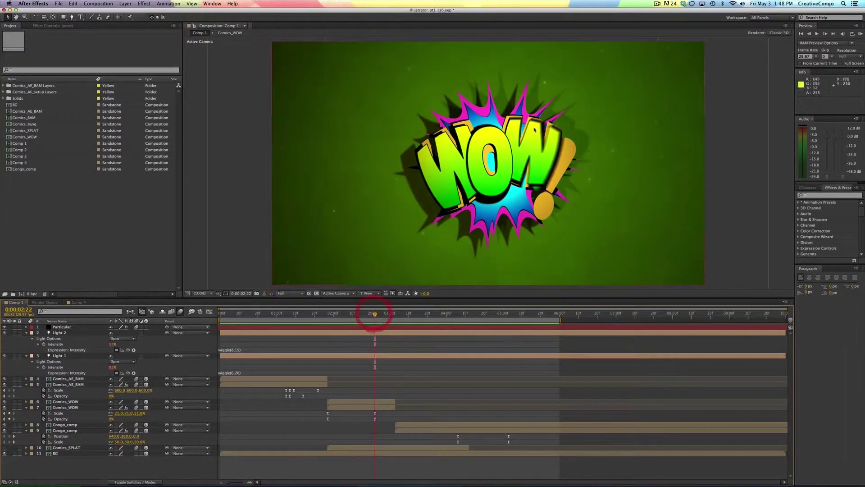
Switch to the VectorStock browser window, view the Comic book vector page and the social media results, and minimize the window.
{"action": "mouse_move", "coordinate": [561, 468]}
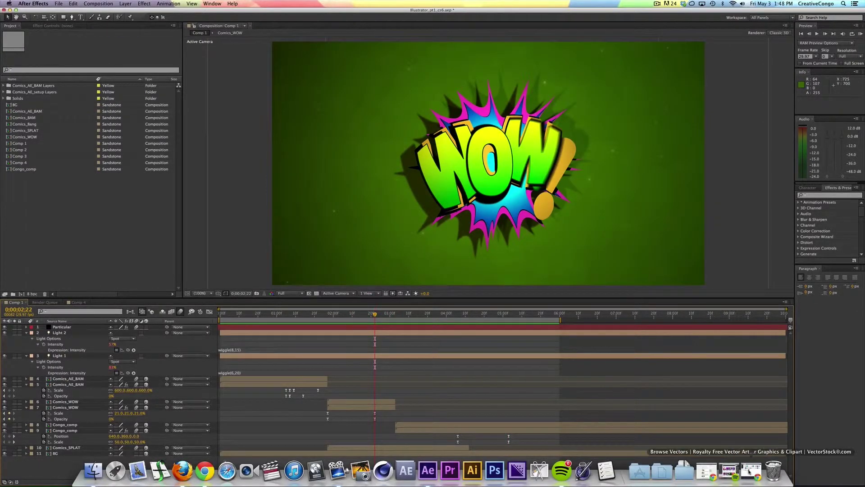
{"action": "left_click", "coordinate": [752, 471]}
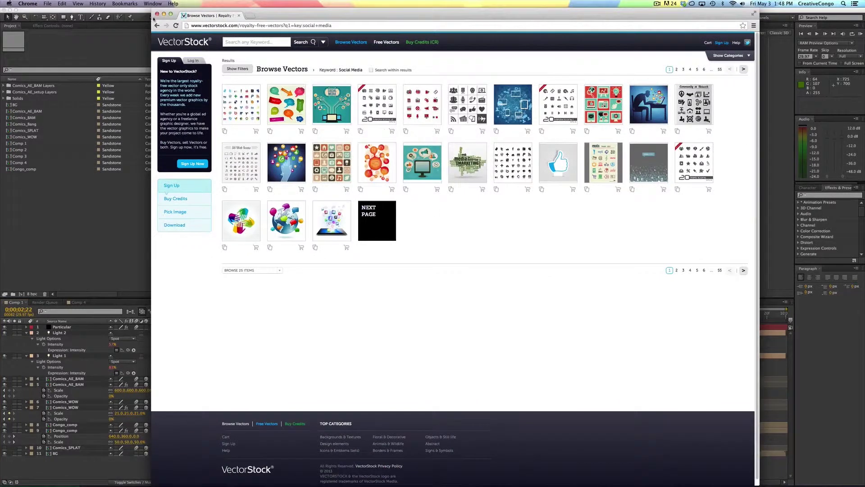
{"action": "left_click", "coordinate": [157, 25]}
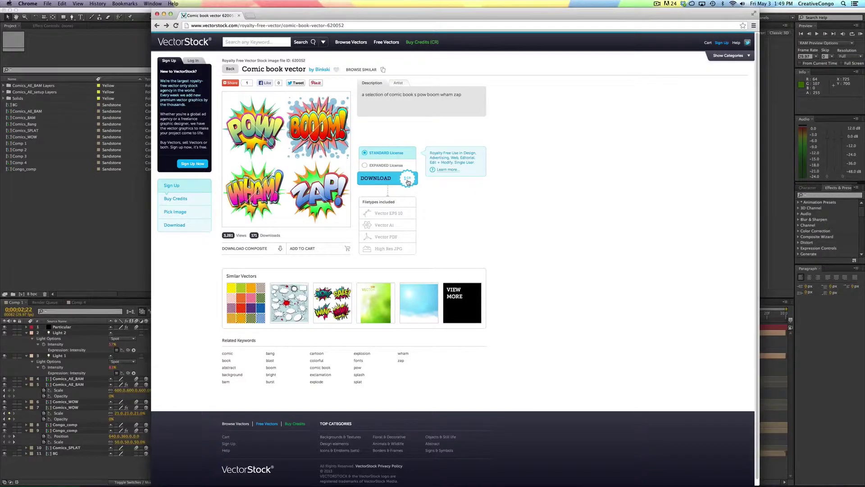
{"action": "left_click", "coordinate": [167, 26]}
{"action": "mouse_move", "coordinate": [336, 108]}
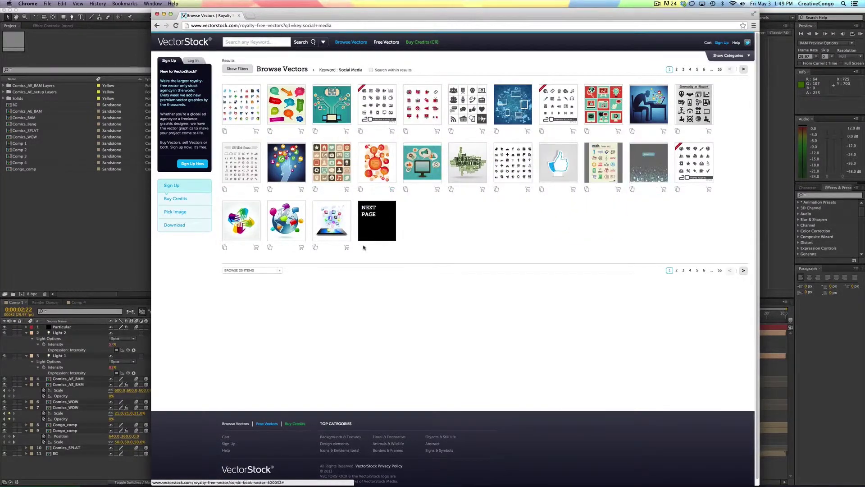
{"action": "left_click", "coordinate": [165, 15]}
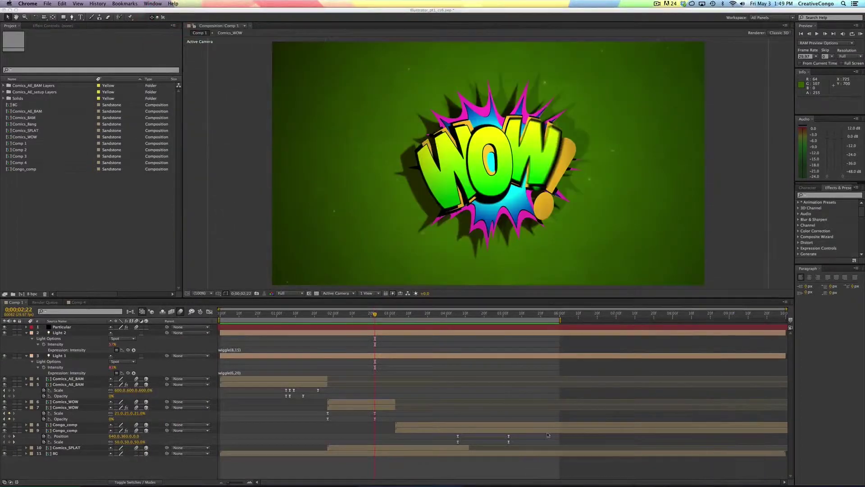
Open Comp 4 and inspect its Black Solid 4 and Light 1 layers.
{"action": "left_click", "coordinate": [74, 311]}
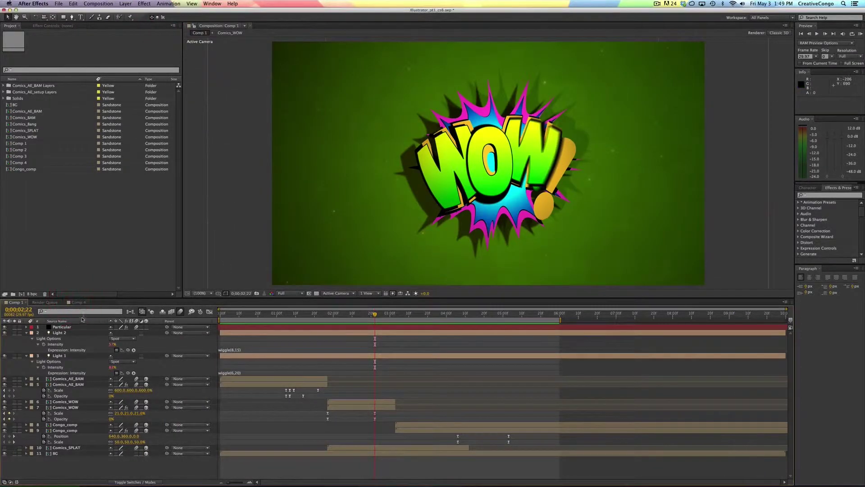
{"action": "left_click", "coordinate": [81, 302]}
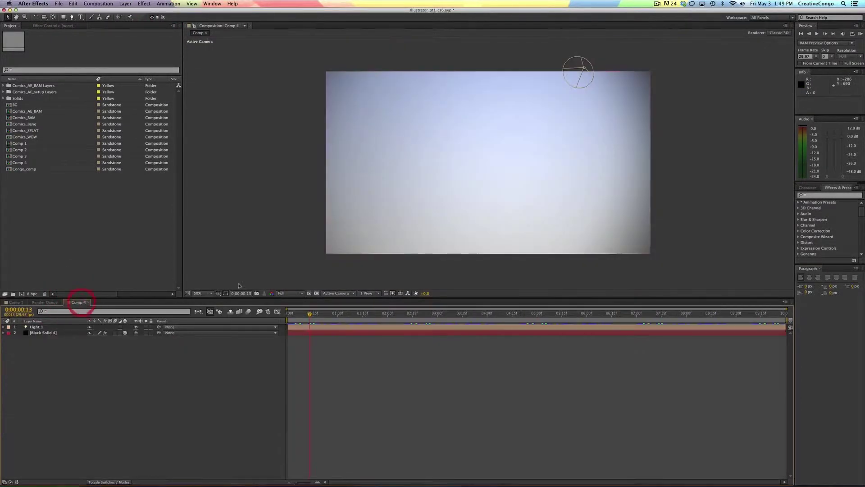
{"action": "left_click", "coordinate": [33, 334]}
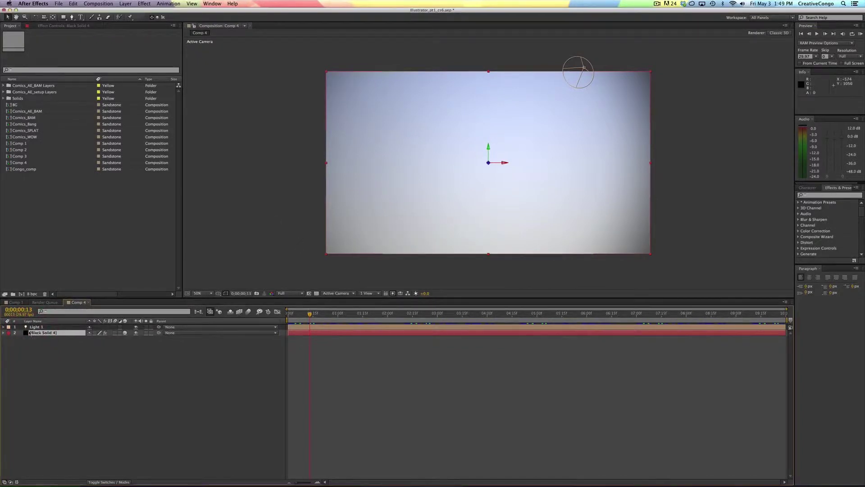
{"action": "left_click", "coordinate": [30, 328]}
{"action": "left_click", "coordinate": [79, 246]}
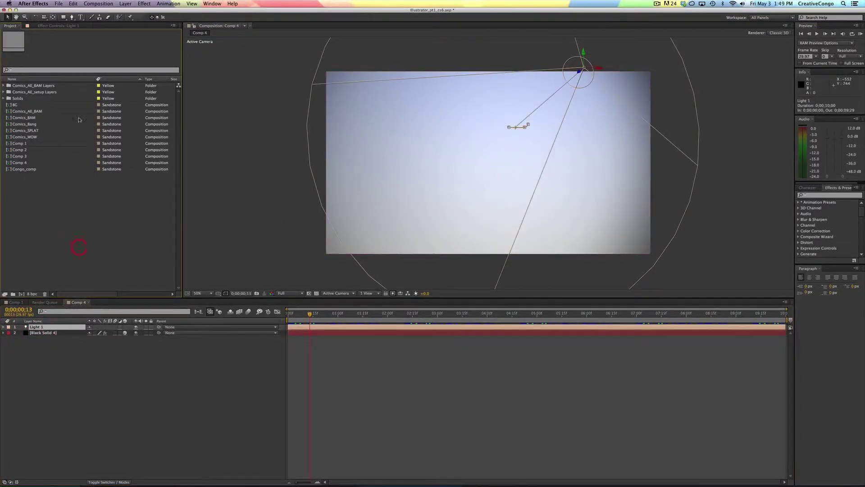
Import vectorstock_575176.eps from the Vectors folder as a Composition.
{"action": "left_click", "coordinate": [58, 6]}
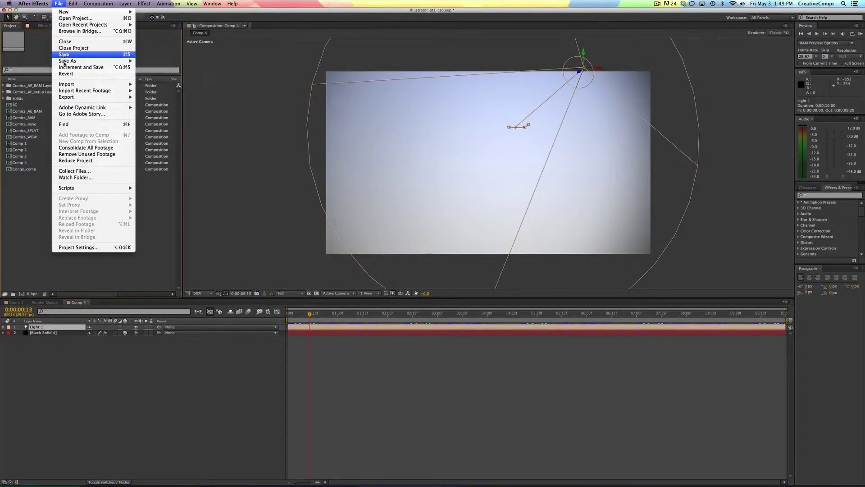
{"action": "mouse_move", "coordinate": [100, 84]}
{"action": "left_click", "coordinate": [153, 83]}
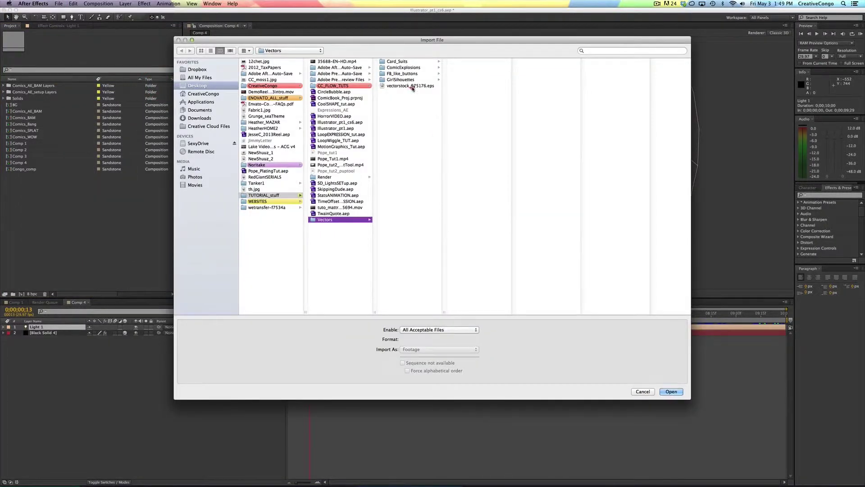
{"action": "left_click", "coordinate": [411, 87]}
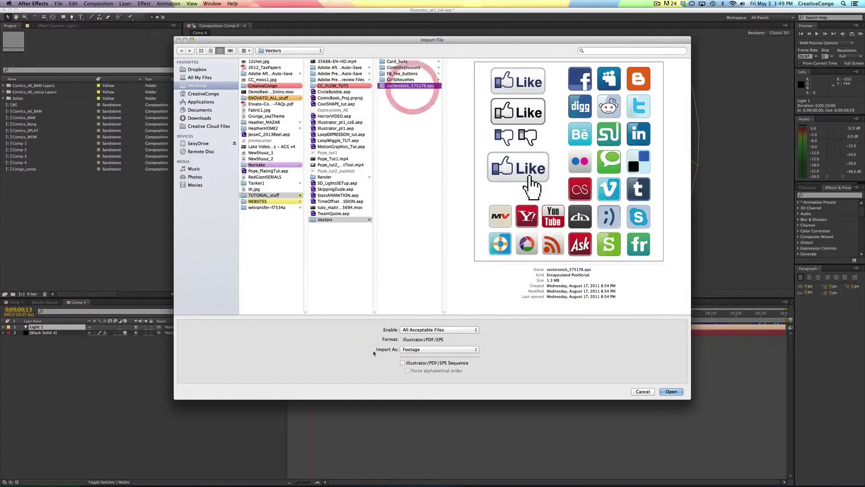
{"action": "left_click", "coordinate": [418, 350]}
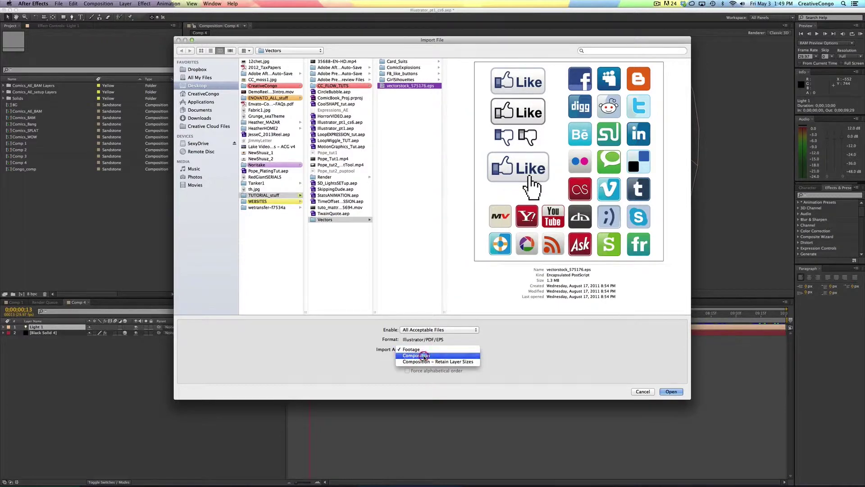
{"action": "left_click", "coordinate": [424, 355]}
{"action": "left_click", "coordinate": [671, 391]}
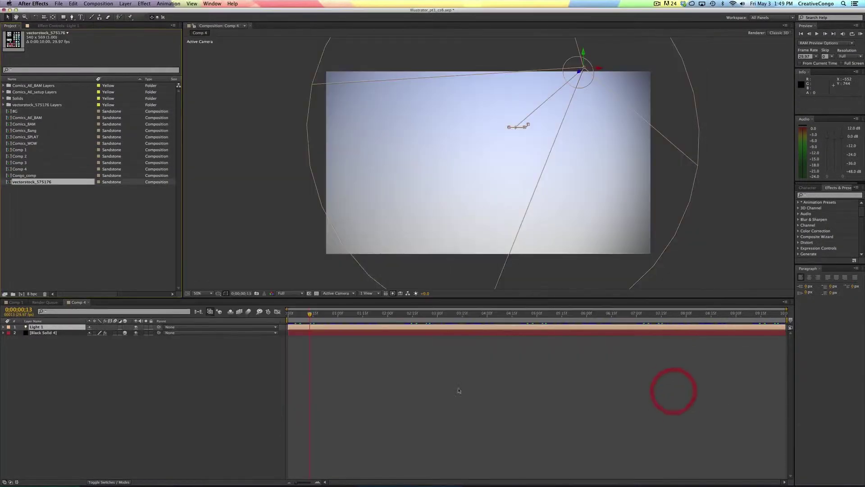
Place the vectorstock_575176 composition between Light 1 and Black Solid 4 and isolate its Twitter icon with a rectangular mask.
{"action": "left_click_drag", "start_coordinate": [7, 183], "coordinate": [291, 332]}
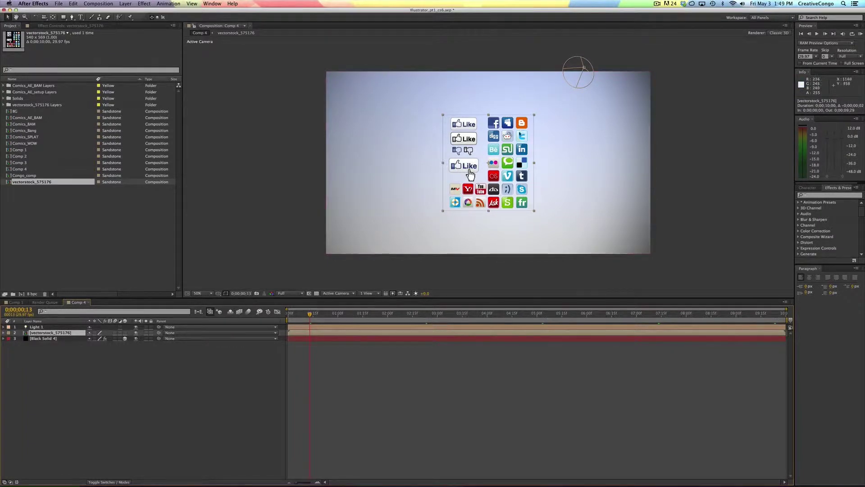
{"action": "left_click", "coordinate": [64, 17]}
{"action": "left_click_drag", "start_coordinate": [513, 130], "coordinate": [530, 144]}
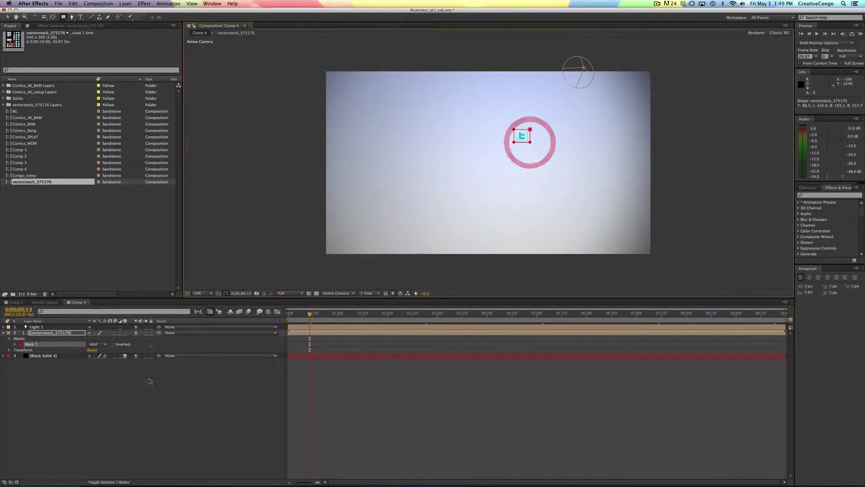
{"action": "left_click", "coordinate": [57, 334]}
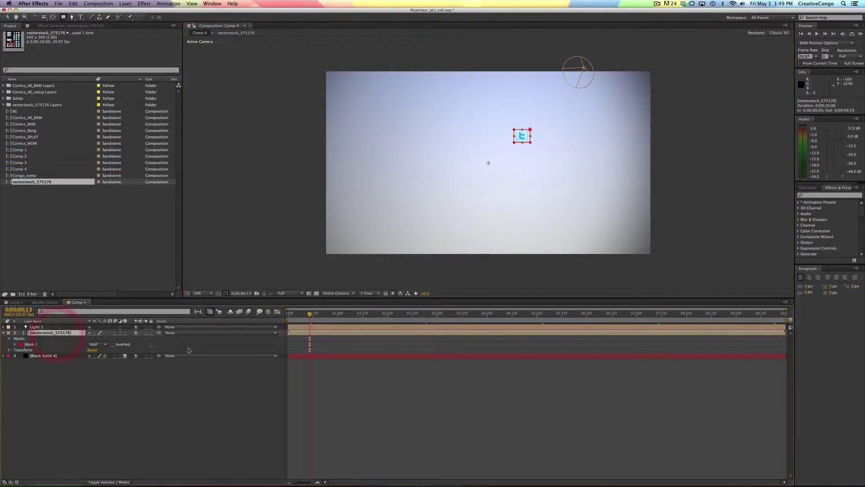
Move the masked layer's anchor point to the Twitter icon, scale the layer to 1101%, and center it in the frame.
{"action": "key", "text": "y"}
{"action": "mouse_move", "coordinate": [488, 163]}
{"action": "left_mouse_down"}
{"action": "mouse_move", "coordinate": [521, 133]}
{"action": "mouse_move", "coordinate": [484, 173]}
{"action": "left_mouse_up"}
{"action": "key", "text": "v"}
{"action": "key", "text": "s"}
{"action": "left_click_drag", "start_coordinate": [114, 339], "coordinate": [449, 337]}
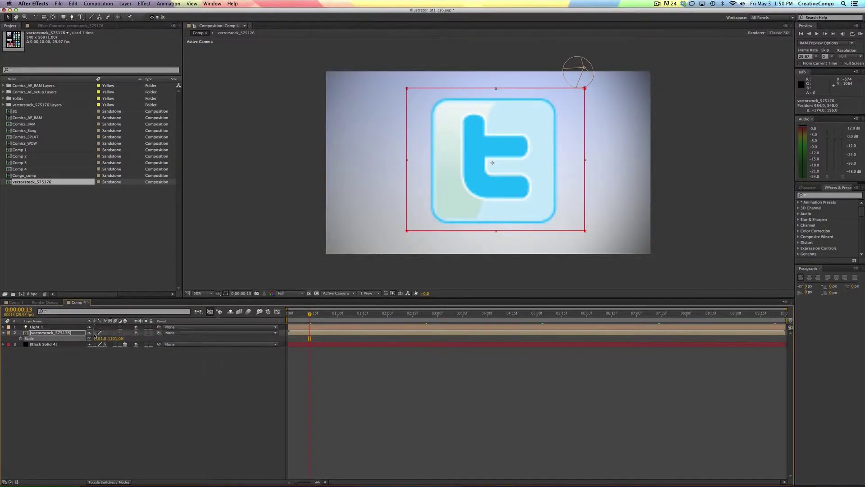
Enable motion blur and 3D for the Twitter icon layer and turn on Casts Shadows in its material options.
{"action": "left_click", "coordinate": [115, 332]}
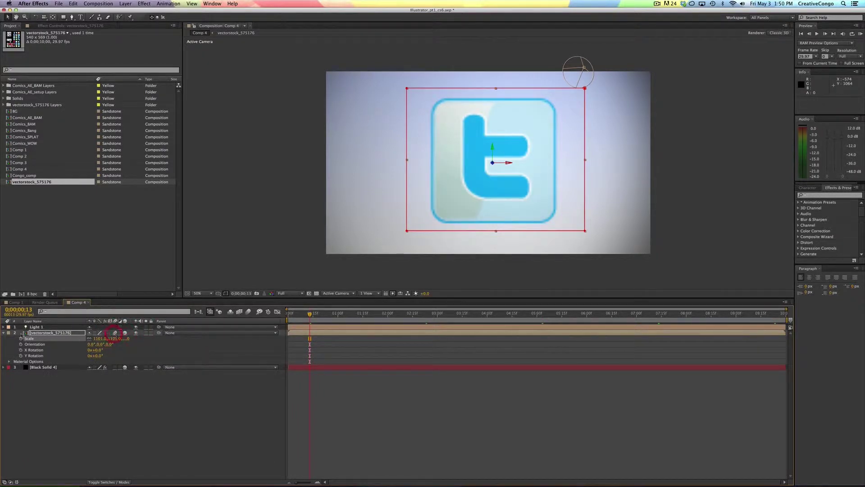
{"action": "key", "text": "a"}
{"action": "key", "text": "a"}
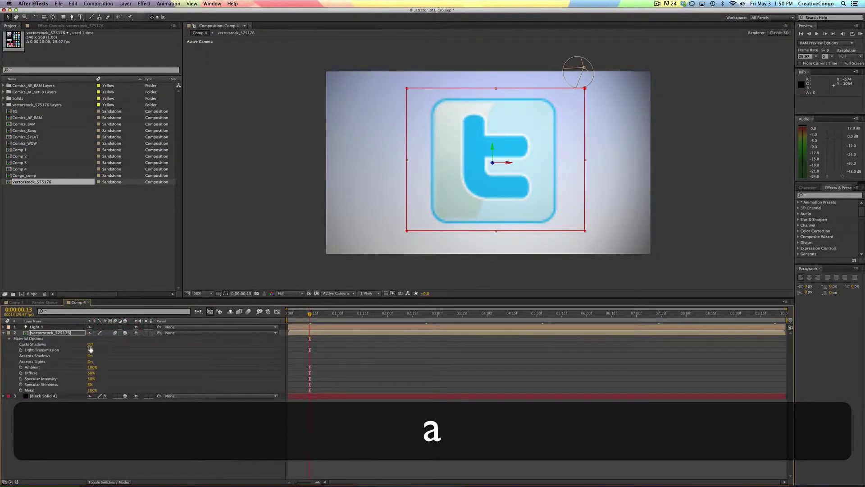
{"action": "left_click", "coordinate": [90, 345]}
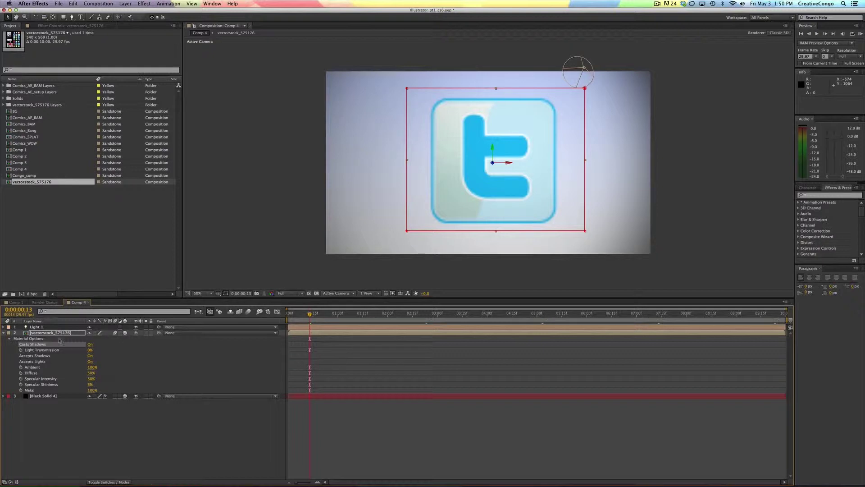
Set the icon layer's Z position to -121 and shift it down 18 pixels to Y 558.
{"action": "key", "text": "p"}
{"action": "left_click_drag", "start_coordinate": [116, 338], "coordinate": [77, 357]}
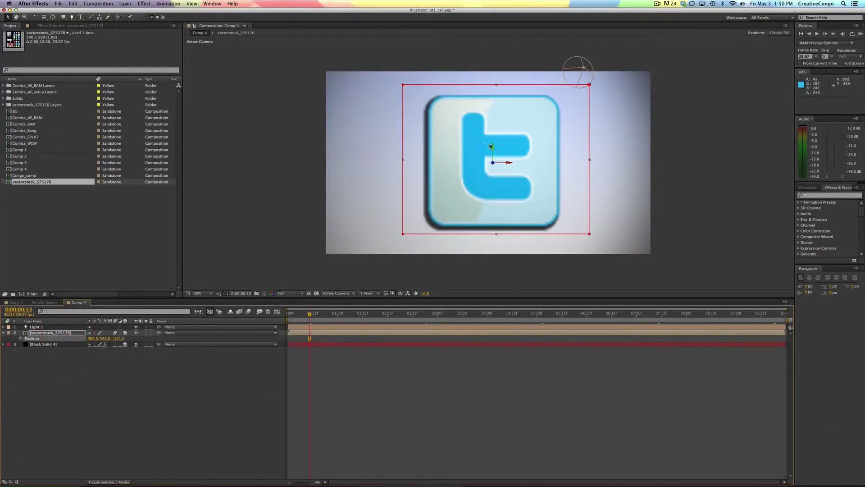
{"action": "left_click_drag", "start_coordinate": [493, 149], "coordinate": [493, 153]}
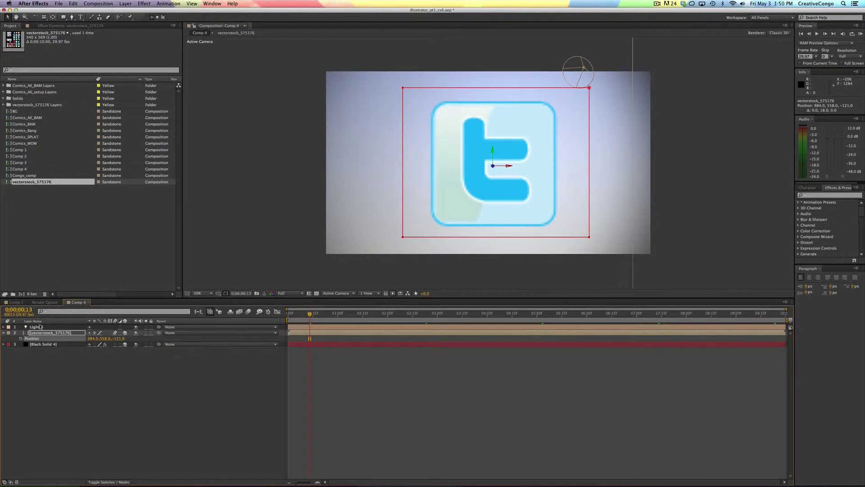
Check the nested vectorstock_575176 composition, return to Comp 4, and compare its collapsed rendering before turning off the layer's 3D.
{"action": "double_click", "coordinate": [313, 334]}
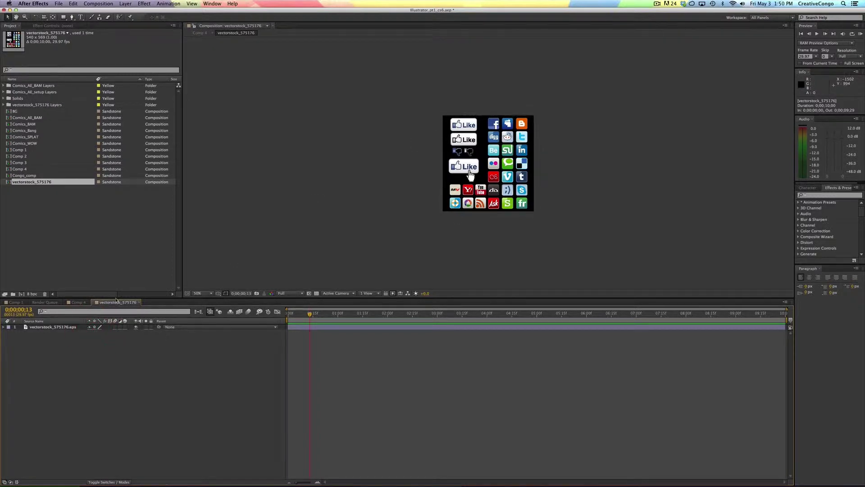
{"action": "left_click", "coordinate": [79, 302]}
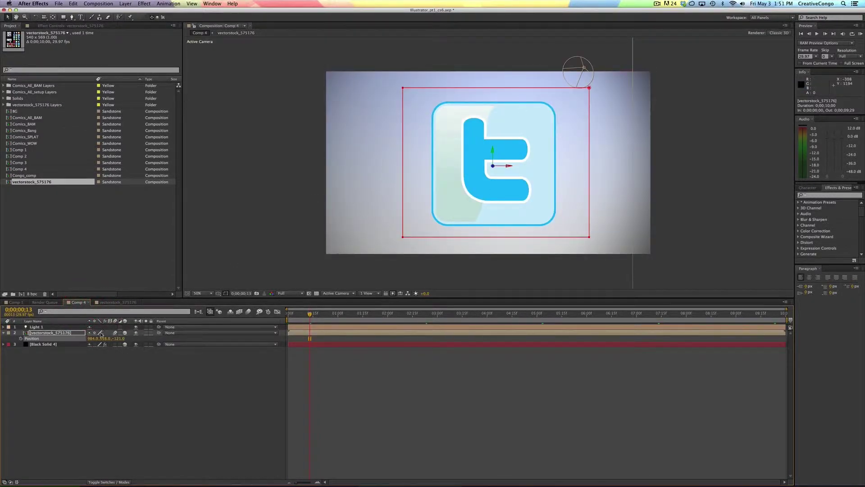
{"action": "double_click", "coordinate": [91, 332]}
{"action": "left_click", "coordinate": [125, 333]}
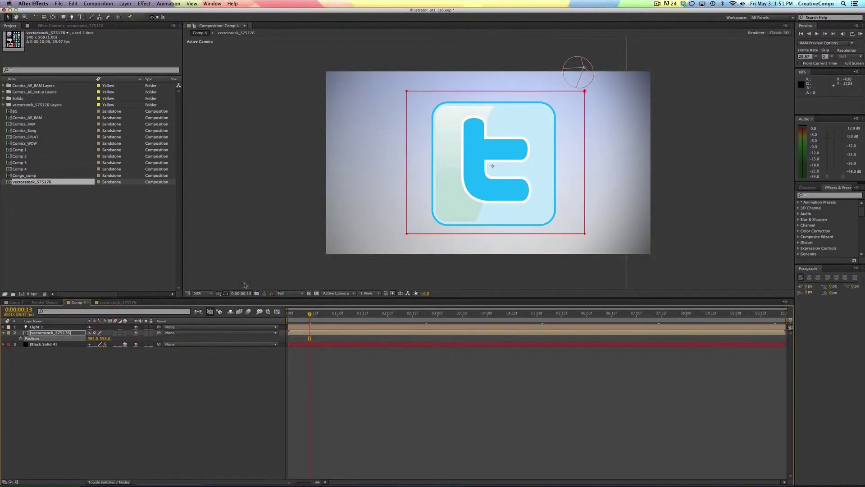
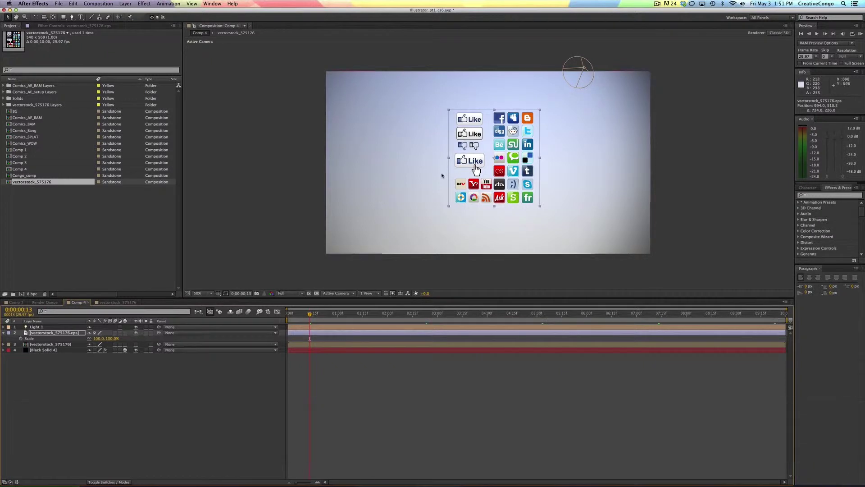
Move the vectorstock_575176.eps layer's anchor point onto the Twitter icon and isolate the icon with a rectangular mask.
{"action": "key", "text": "y"}
{"action": "left_click_drag", "start_coordinate": [494, 161], "coordinate": [530, 130]}
{"action": "key", "text": "q"}
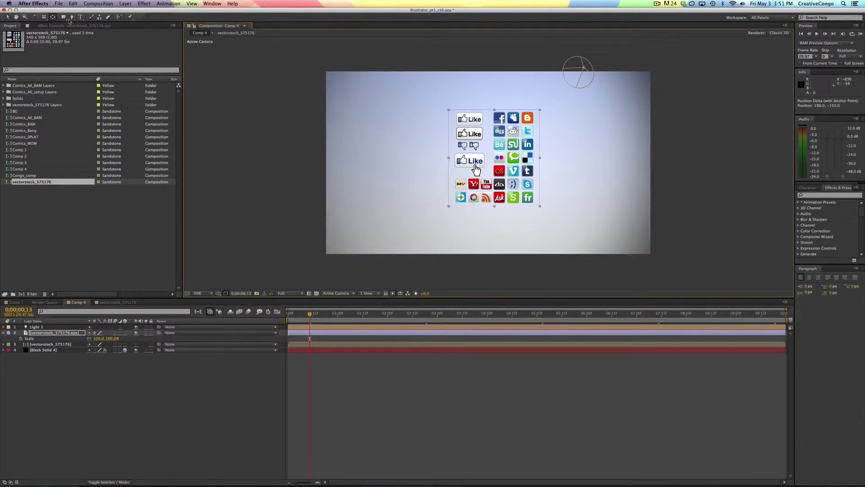
{"action": "left_click_drag", "start_coordinate": [521, 124], "coordinate": [535, 137]}
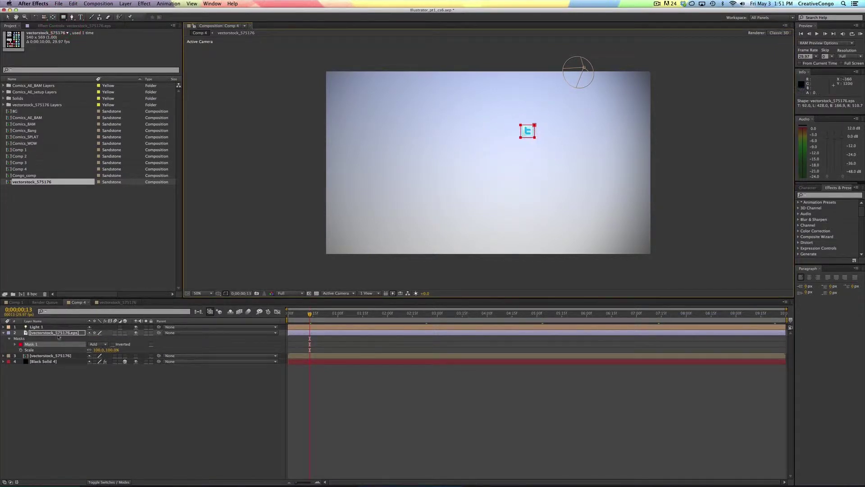
{"action": "left_click", "coordinate": [56, 335]}
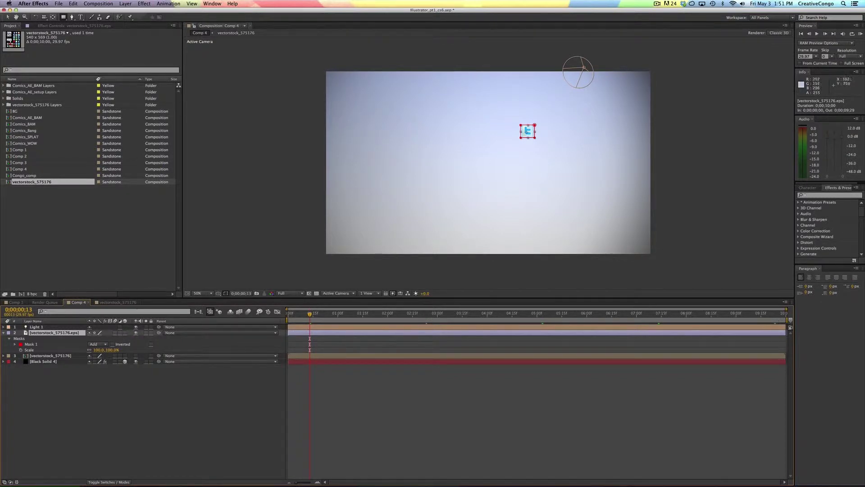
Enable motion blur and 3D for the vectorstock_575176.eps layer and scale it to 1128%.
{"action": "left_click", "coordinate": [125, 333]}
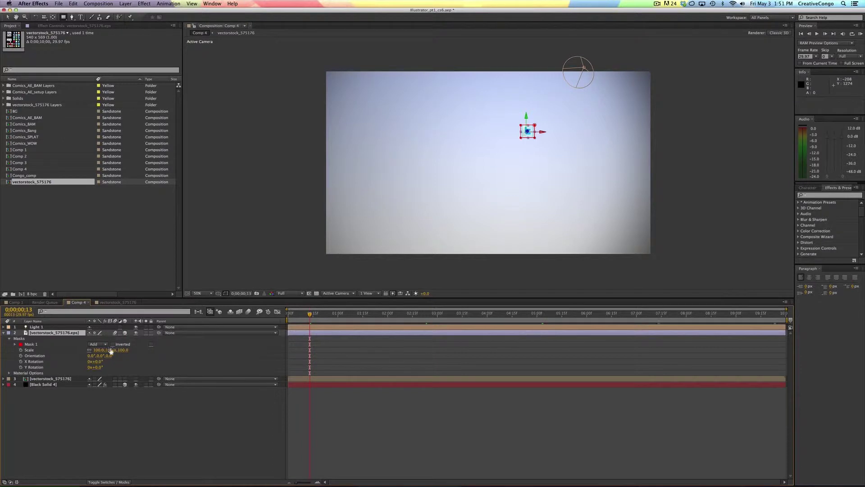
{"action": "left_click_drag", "start_coordinate": [110, 350], "coordinate": [453, 344]}
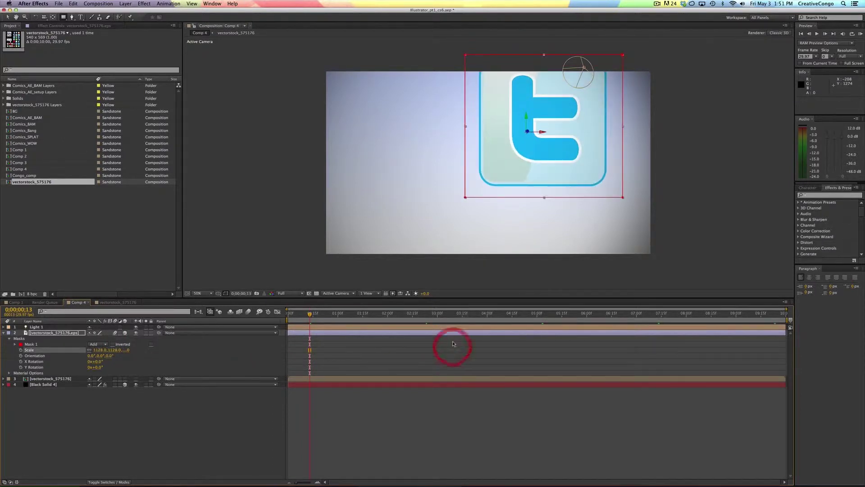
Nudge the vectorstock_575176.eps layer down to Y 518.5 and left so the whole Twitter icon sits inside the frame.
{"action": "key", "text": "shift+Down"}
{"action": "key", "text": "shift+Down"}
{"action": "key", "text": "shift+Down"}
{"action": "key", "text": "shift+Down"}
{"action": "key", "text": "shift+Down"}
{"action": "key", "text": "shift+Down"}
{"action": "key", "text": "shift+Down"}
{"action": "key", "text": "shift+Down"}
{"action": "key", "text": "shift+Left"}
{"action": "key", "text": "shift+Left"}
{"action": "key", "text": "shift+Left"}
{"action": "key", "text": "shift+Left"}
{"action": "key", "text": "shift+Left"}
{"action": "key", "text": "shift+Left"}
{"action": "key", "text": "shift+Left"}
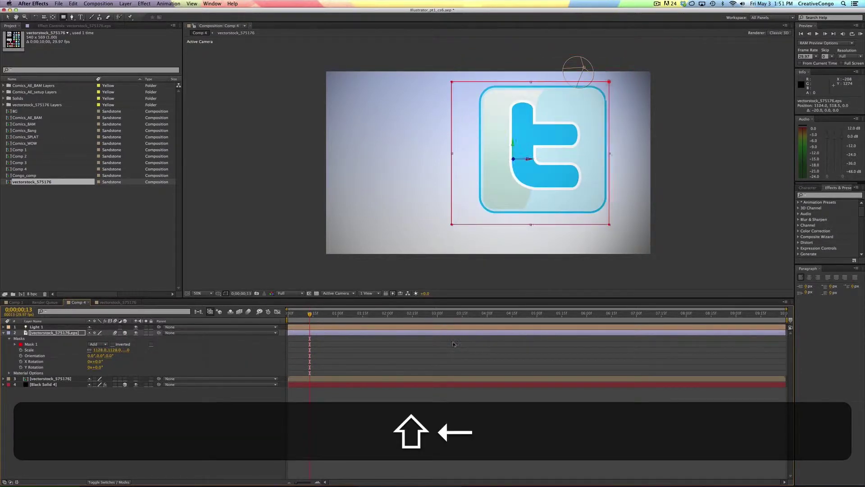
Set the icon layer's Z position to -201 and turn on Casts Shadows in its material options.
{"action": "key", "text": "p"}
{"action": "left_click_drag", "start_coordinate": [117, 342], "coordinate": [50, 339]}
{"action": "key", "text": "a"}
{"action": "key", "text": "a"}
{"action": "left_click", "coordinate": [91, 344]}
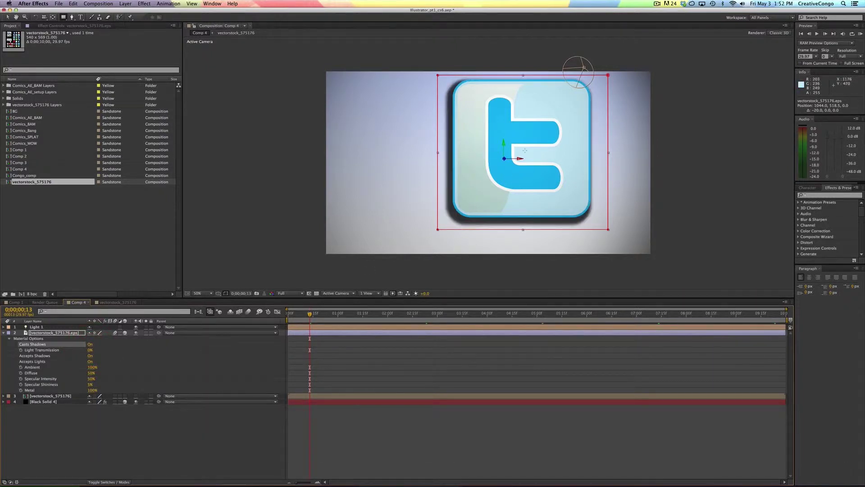
Move the icon layer toward the centre of the frame, at about X 816 and Y 590.5.
{"action": "key", "text": "v"}
{"action": "left_click_drag", "start_coordinate": [518, 160], "coordinate": [460, 158]}
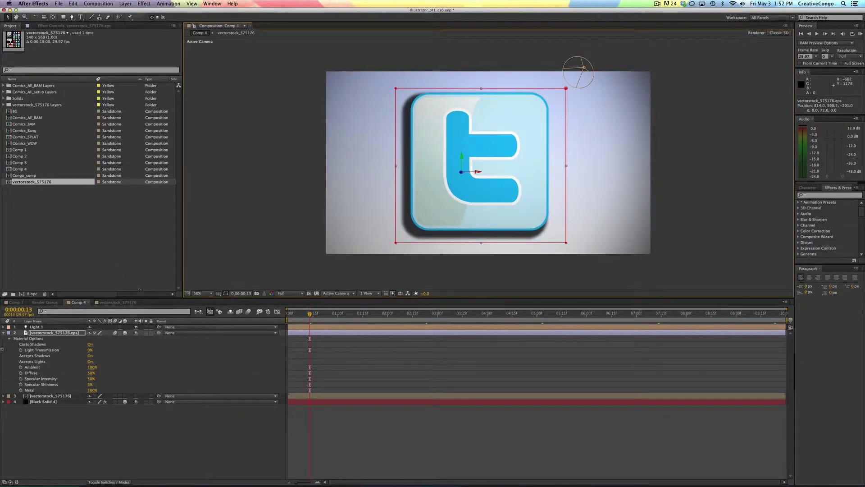
{"action": "left_click", "coordinate": [4, 333]}
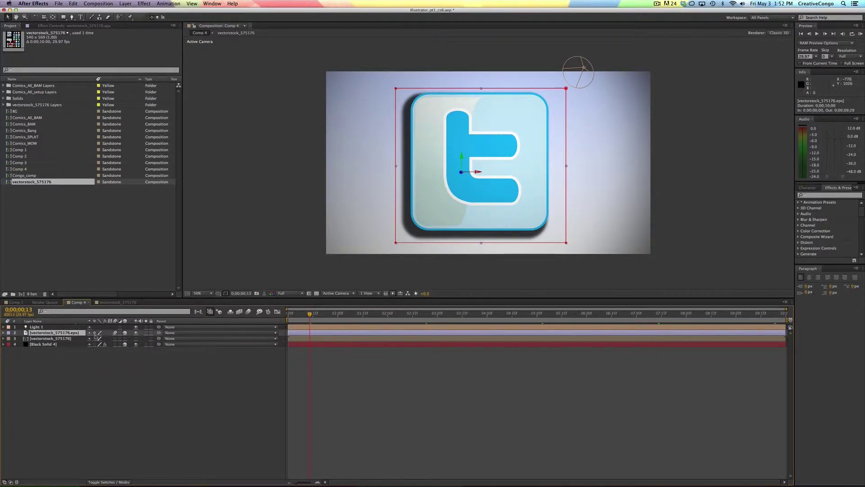
{"action": "mouse_move", "coordinate": [477, 173]}
{"action": "left_mouse_down"}
{"action": "mouse_move", "coordinate": [571, 173]}
{"action": "mouse_move", "coordinate": [478, 172]}
{"action": "left_mouse_up"}
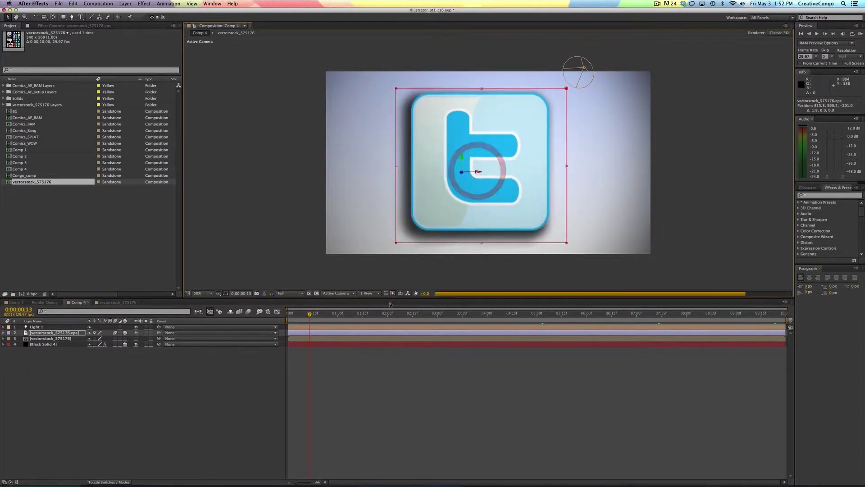
{"action": "left_click", "coordinate": [302, 333]}
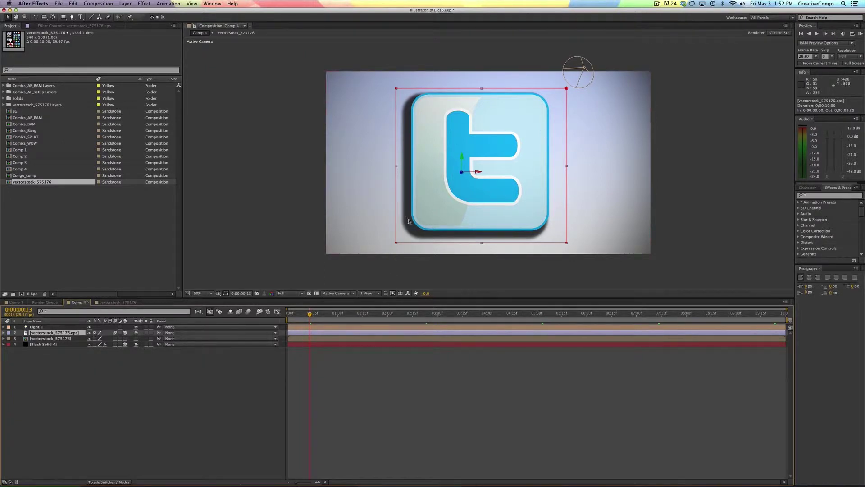
Hide the vectorstock_575176.eps layer, and show the nested vectorstock_575176 composition layer with its mask deleted.
{"action": "left_click", "coordinate": [33, 333]}
{"action": "left_click", "coordinate": [136, 333]}
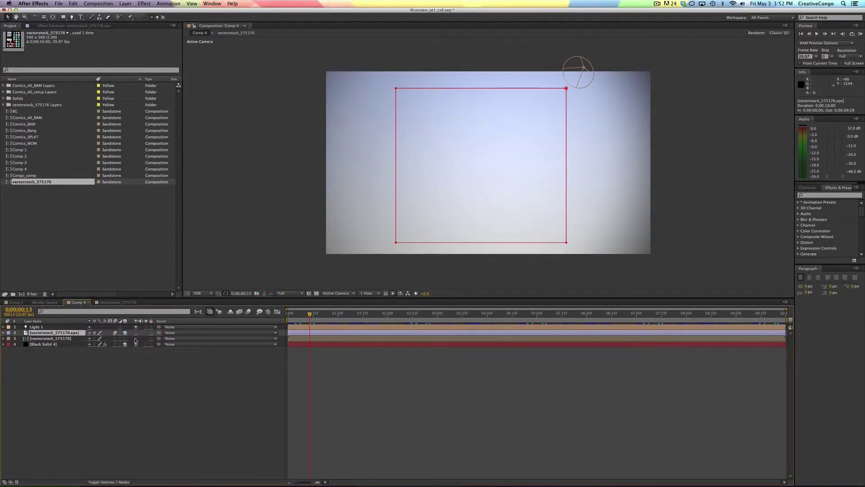
{"action": "left_click", "coordinate": [136, 332]}
{"action": "key", "text": "m"}
{"action": "key", "text": "BackSpace"}
Set the nested vectorstock_575176 layer's scale to 100% and move it to position 1078, 442.
{"action": "key", "text": "s"}
{"action": "left_click", "coordinate": [99, 344]}
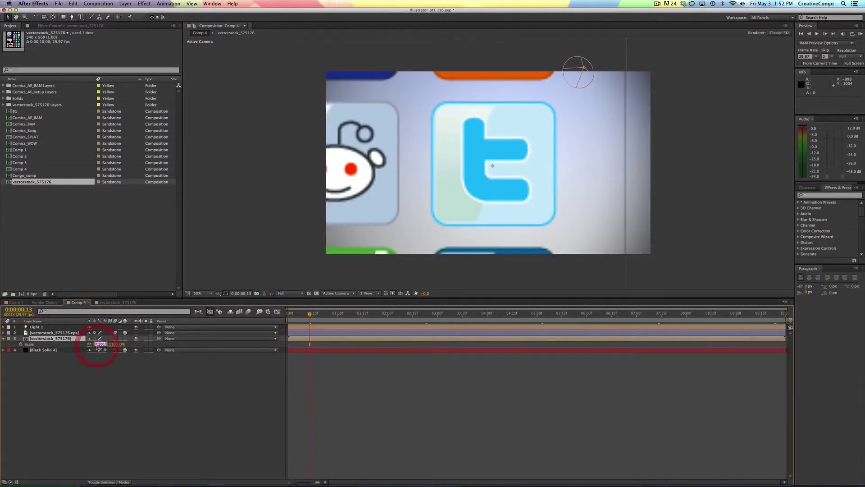
{"action": "type", "text": "100"}
{"action": "key", "text": "Return"}
{"action": "left_click_drag", "start_coordinate": [441, 204], "coordinate": [457, 184]}
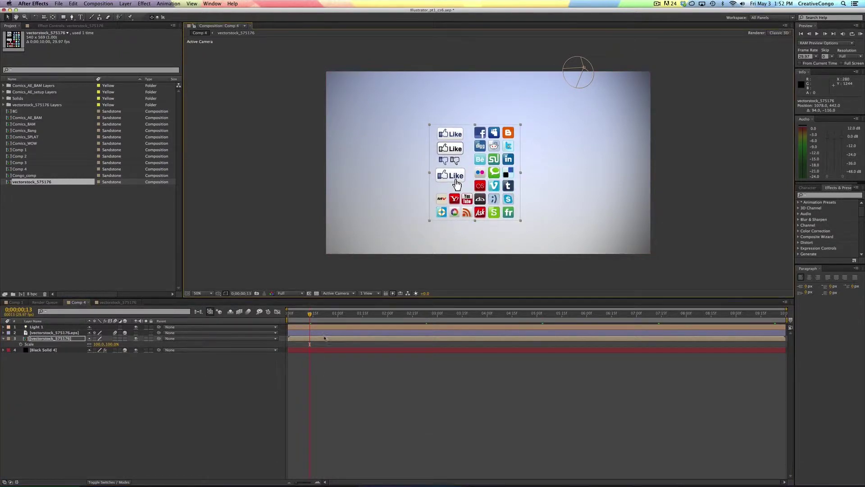
Inside the nested vectorstock_575176 composition, move the artwork layer's anchor point onto the Twitter icon and isolate the icon with a rectangular mask.
{"action": "double_click", "coordinate": [326, 341]}
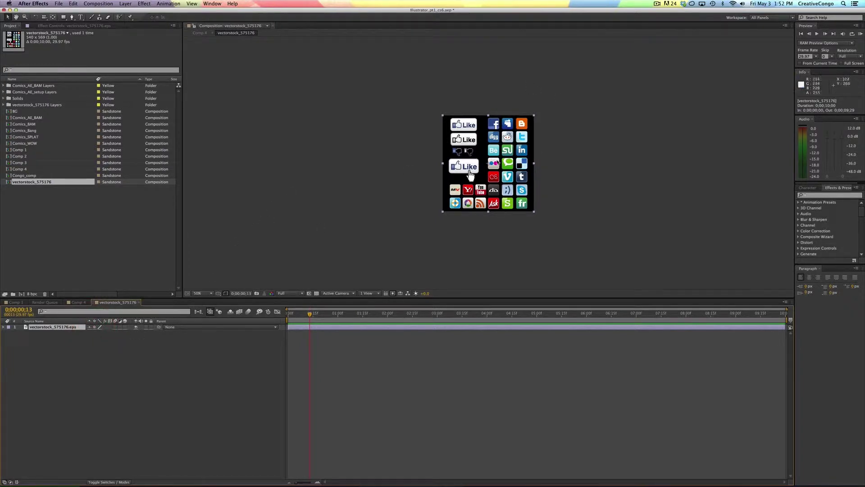
{"action": "key", "text": "y"}
{"action": "left_click_drag", "start_coordinate": [488, 163], "coordinate": [525, 142]}
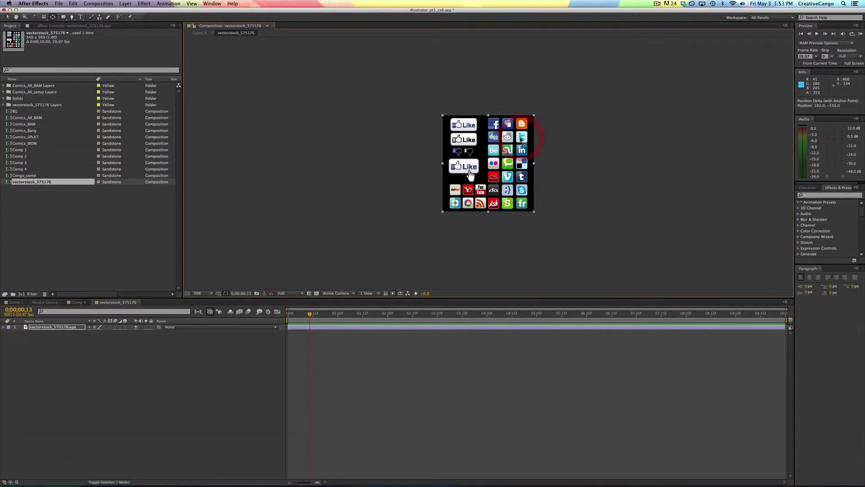
{"action": "left_click", "coordinate": [63, 17]}
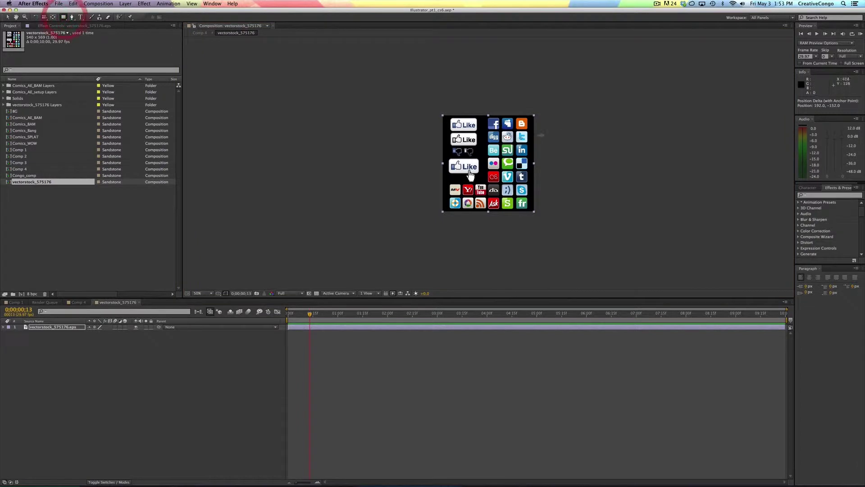
{"action": "left_click_drag", "start_coordinate": [514, 130], "coordinate": [530, 143]}
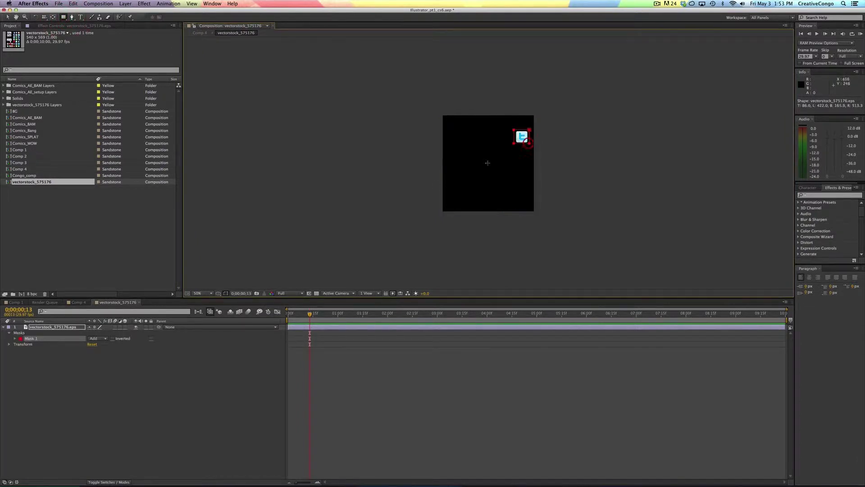
Scale the masked Twitter icon layer to 707% and reposition it to fit within the nested composition.
{"action": "key", "text": "s"}
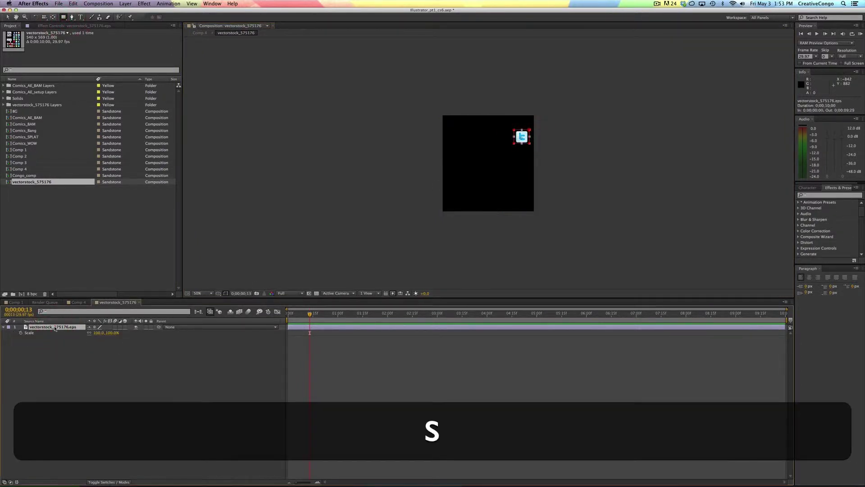
{"action": "left_click_drag", "start_coordinate": [100, 337], "coordinate": [257, 332]}
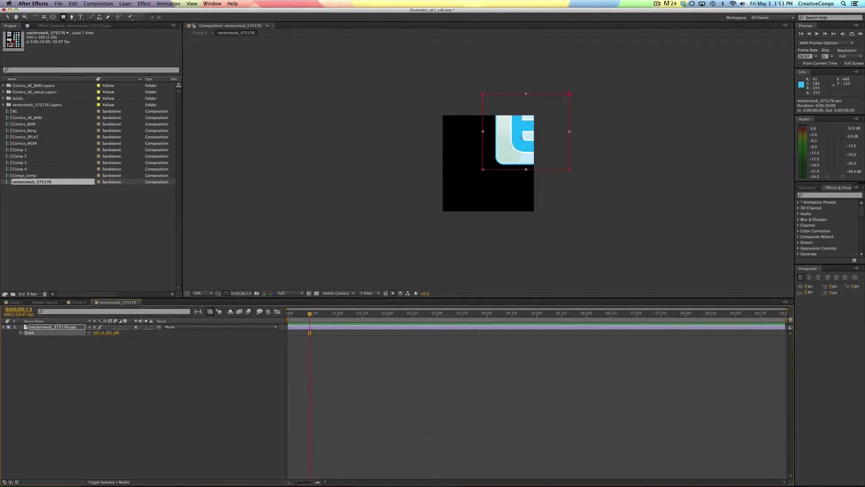
{"action": "key", "text": "v"}
{"action": "left_click_drag", "start_coordinate": [560, 110], "coordinate": [525, 141]}
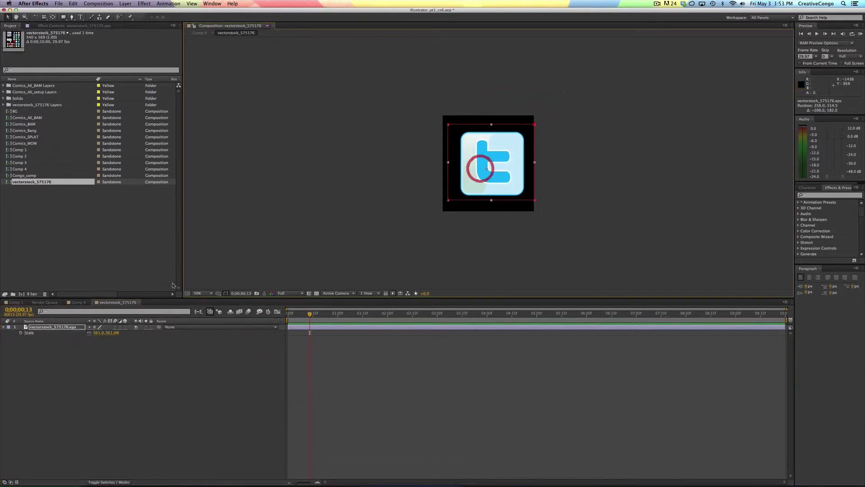
{"action": "left_click_drag", "start_coordinate": [100, 336], "coordinate": [145, 333]}
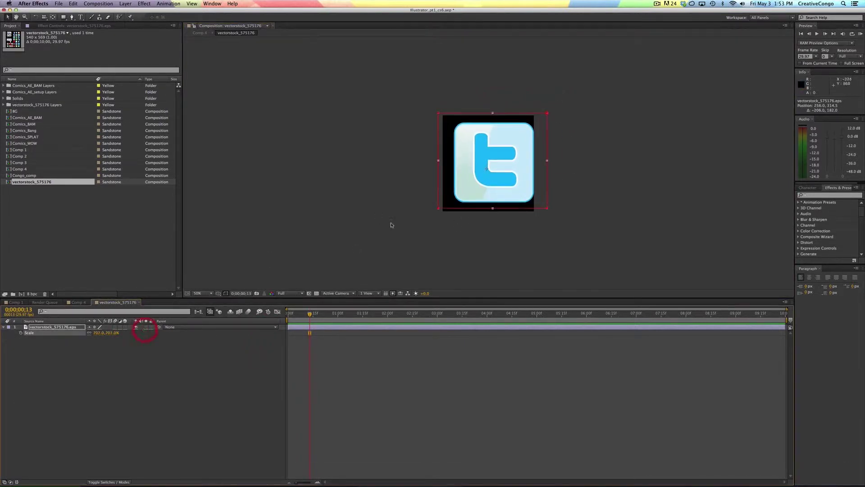
In Comp 4, enable 3D and motion blur for the nested vectorstock_575176 layer and move it to 1138.7, 386.5, -515.2.
{"action": "left_click", "coordinate": [77, 303]}
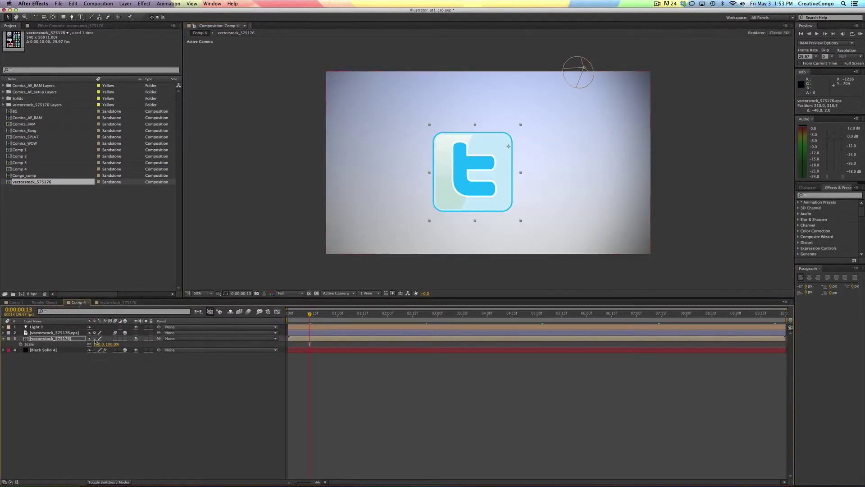
{"action": "left_click", "coordinate": [124, 338]}
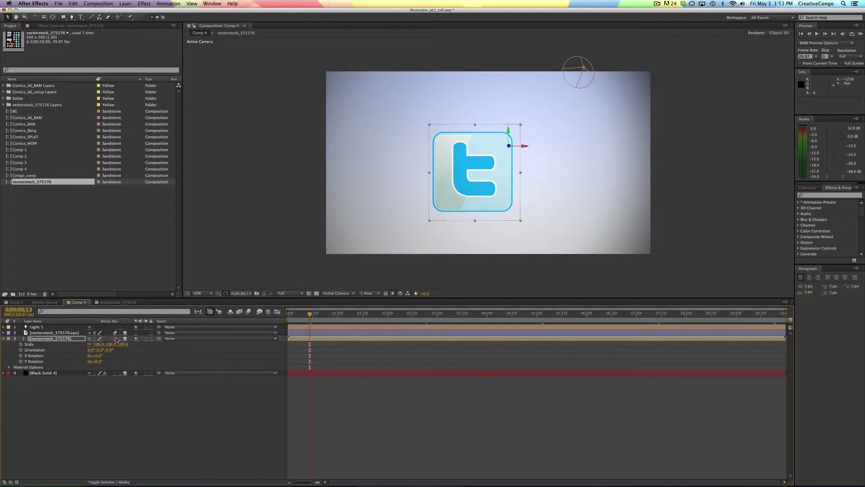
{"action": "key", "text": "p"}
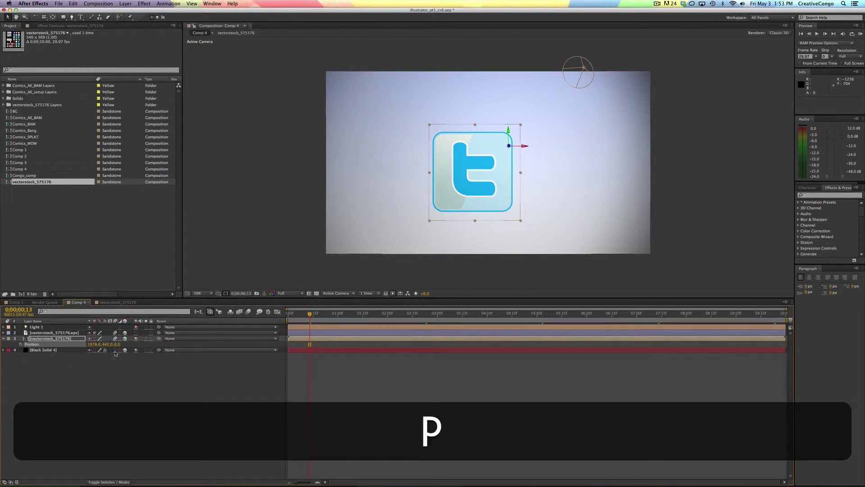
{"action": "left_click_drag", "start_coordinate": [510, 145], "coordinate": [600, 196]}
{"action": "left_click_drag", "start_coordinate": [493, 140], "coordinate": [718, 135]}
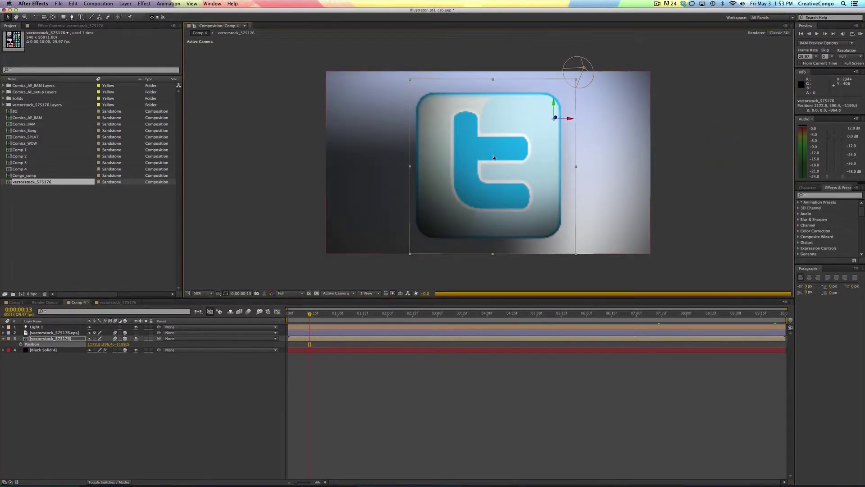
{"action": "left_click_drag", "start_coordinate": [556, 121], "coordinate": [452, 182]}
Test scaling the nested layer up to 1120% and restore its scale to 100%.
{"action": "key", "text": "s"}
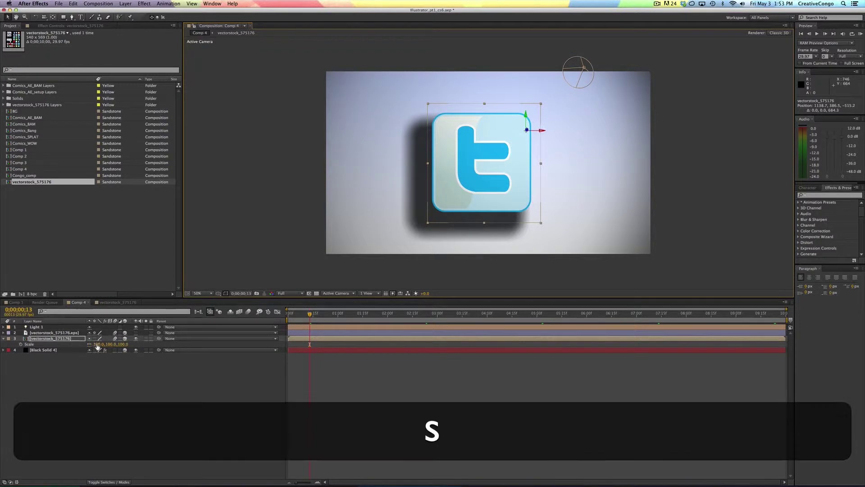
{"action": "left_click_drag", "start_coordinate": [100, 344], "coordinate": [435, 338]}
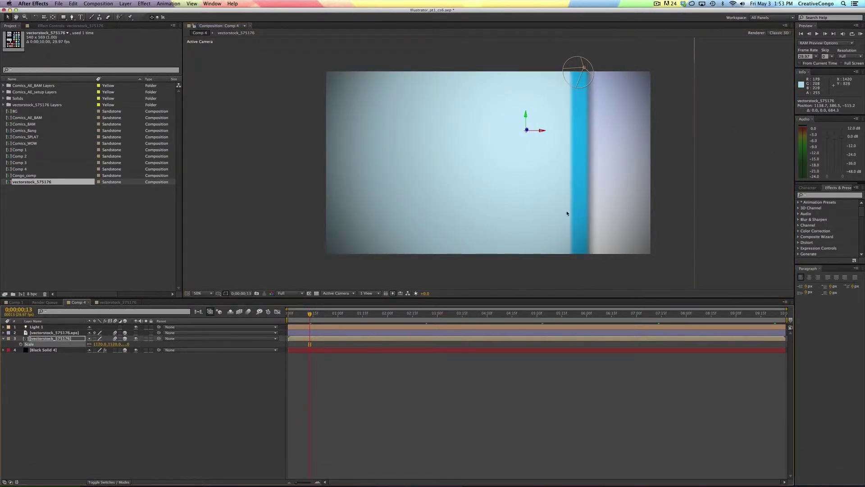
{"action": "left_click", "coordinate": [97, 343]}
{"action": "type", "text": "110"}
{"action": "key", "text": "BackSpace"}
{"action": "key", "text": "Return"}
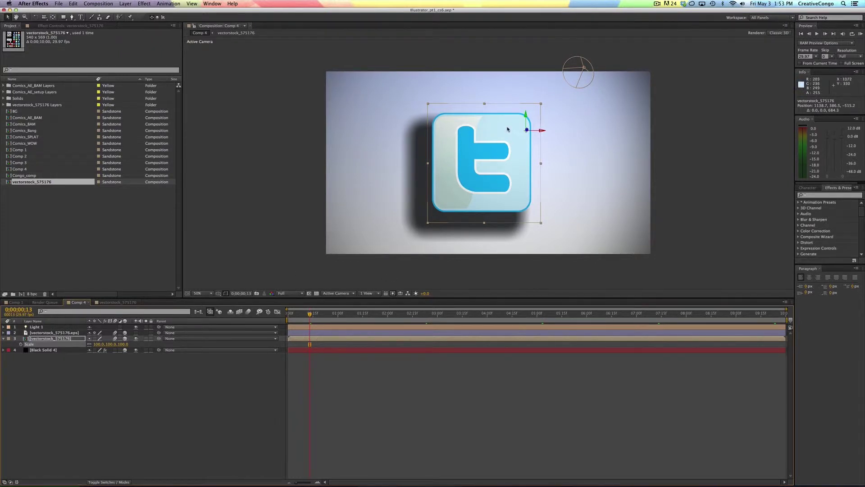
Try widening the nested vectorstock_575176 composition to 4000 px with the aspect ratio unlocked, and undo the change.
{"action": "double_click", "coordinate": [319, 337]}
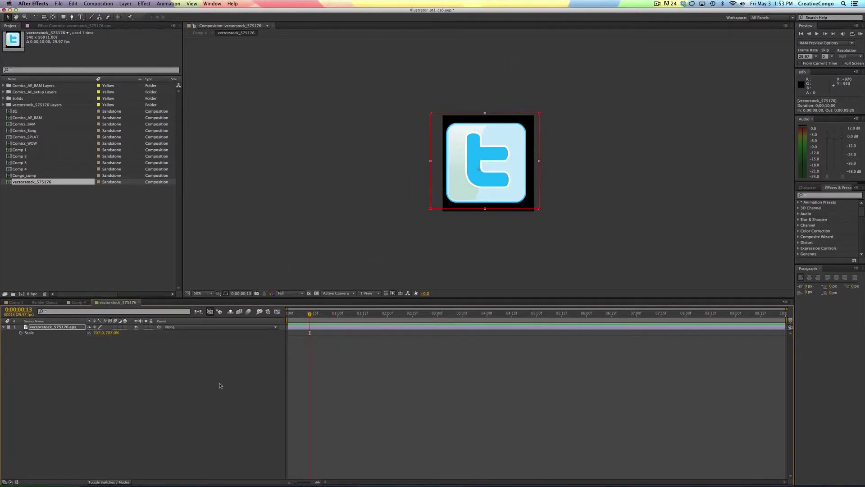
{"action": "key", "text": "super+k"}
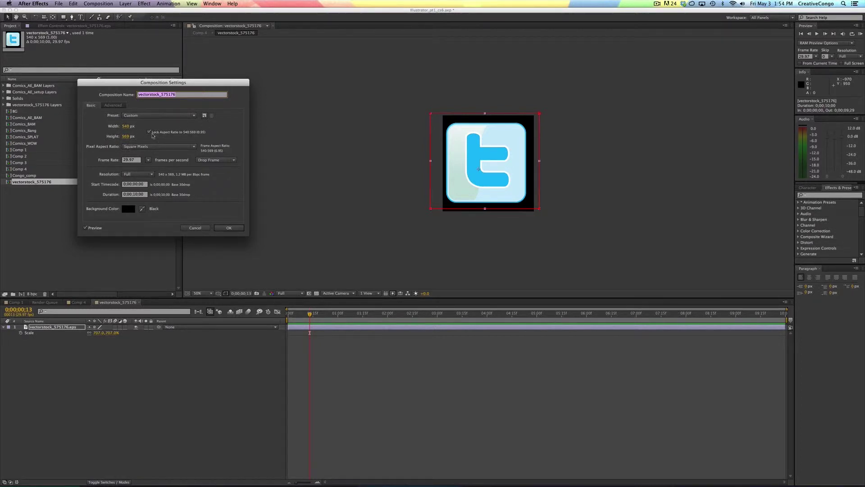
{"action": "left_click", "coordinate": [150, 132]}
{"action": "left_click", "coordinate": [126, 127]}
{"action": "type", "text": "4"}
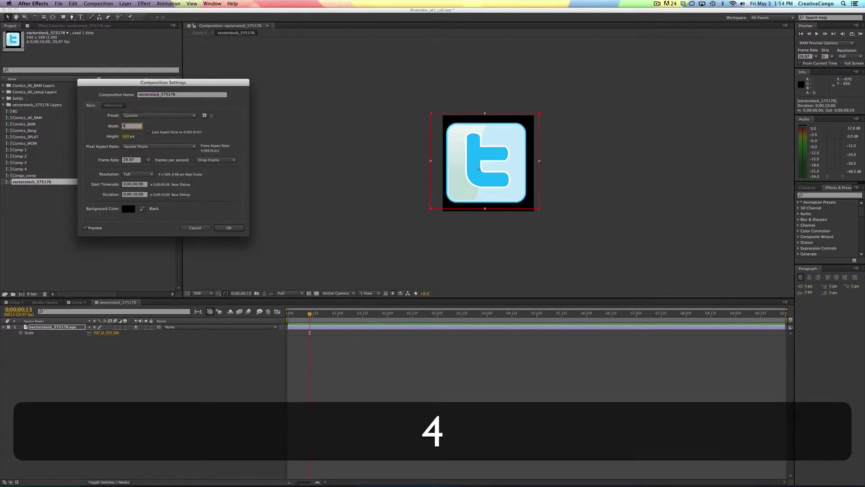
{"action": "type", "text": "000"}
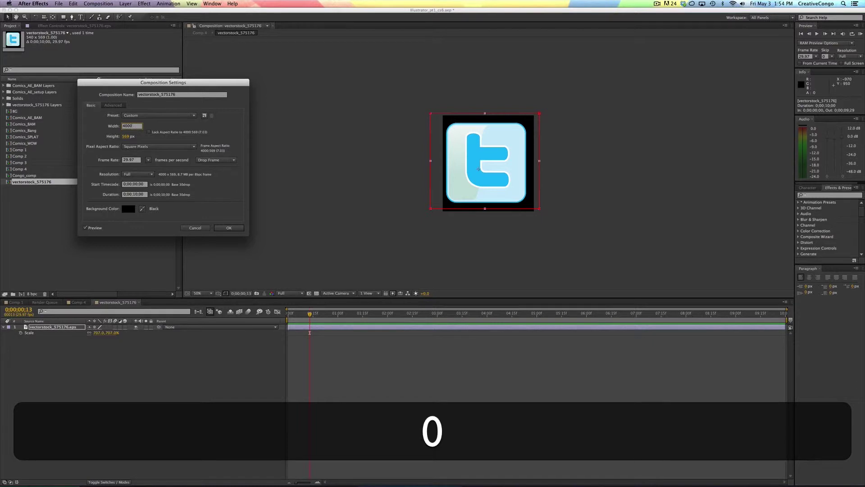
{"action": "left_click", "coordinate": [224, 228]}
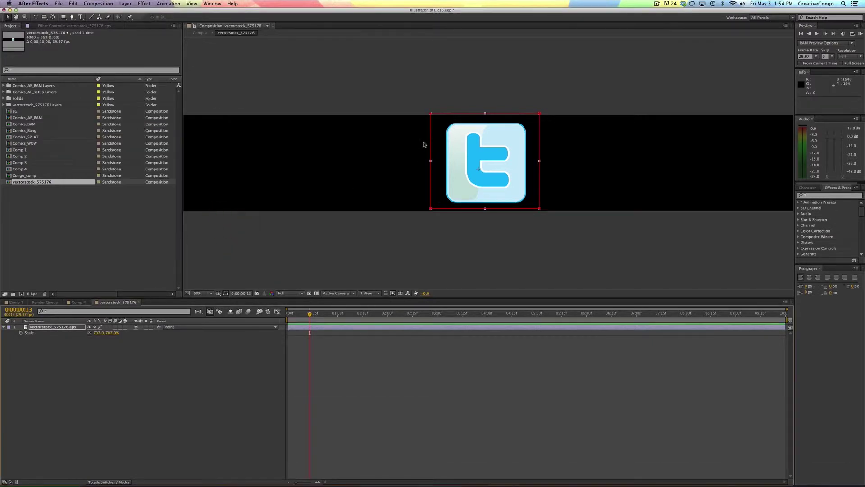
{"action": "key", "text": "comma"}
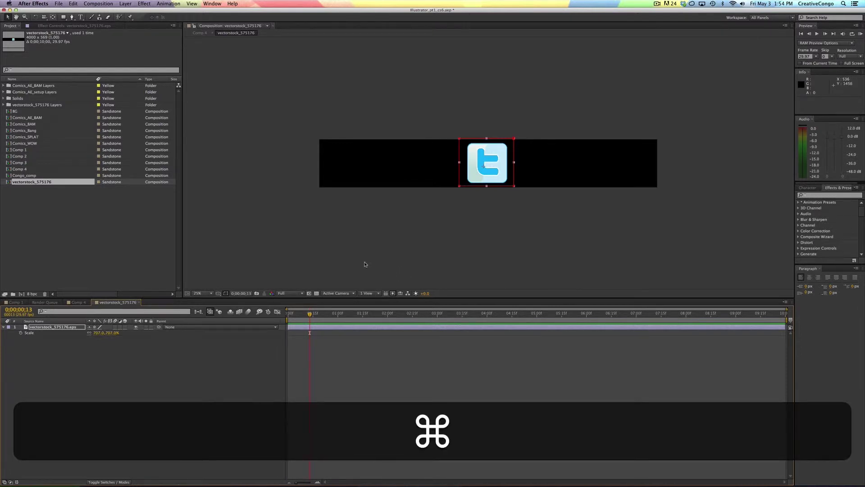
{"action": "key", "text": "ctrl+z"}
Lock the vectorstock_575176 composition's aspect ratio and set its width to 2500 px.
{"action": "key", "text": "super+k"}
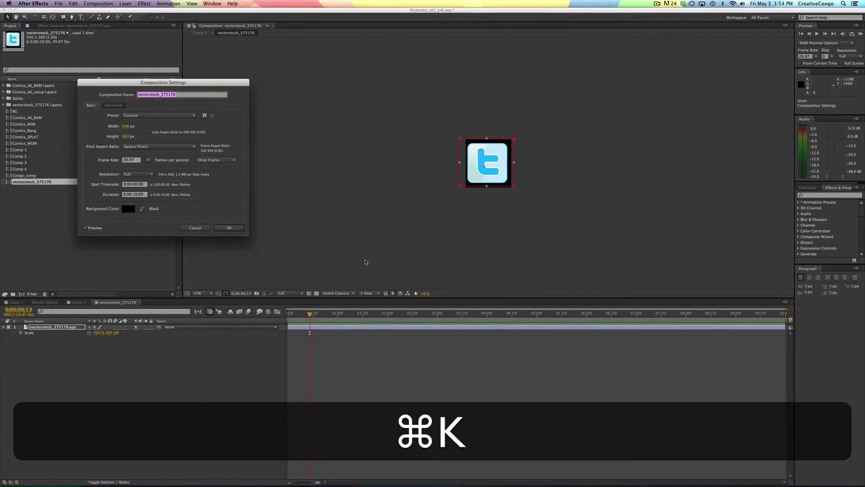
{"action": "left_click", "coordinate": [149, 132]}
{"action": "left_click", "coordinate": [126, 126]}
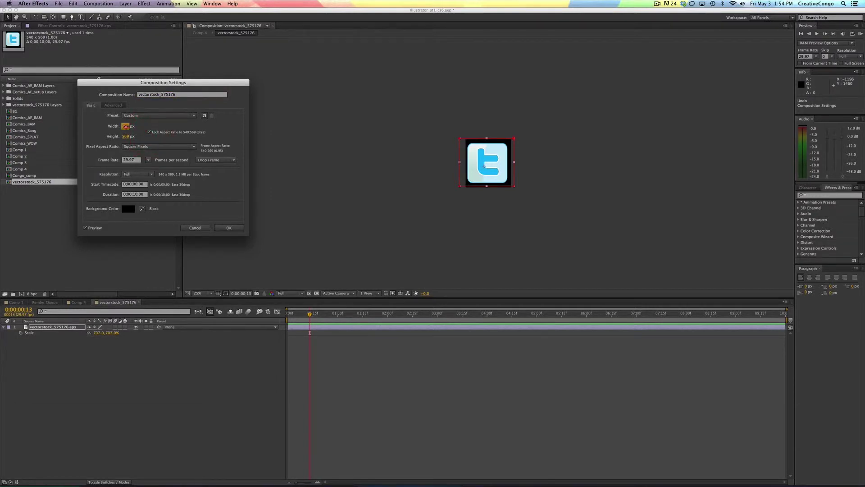
{"action": "type", "text": "2500"}
{"action": "left_click", "coordinate": [223, 228]}
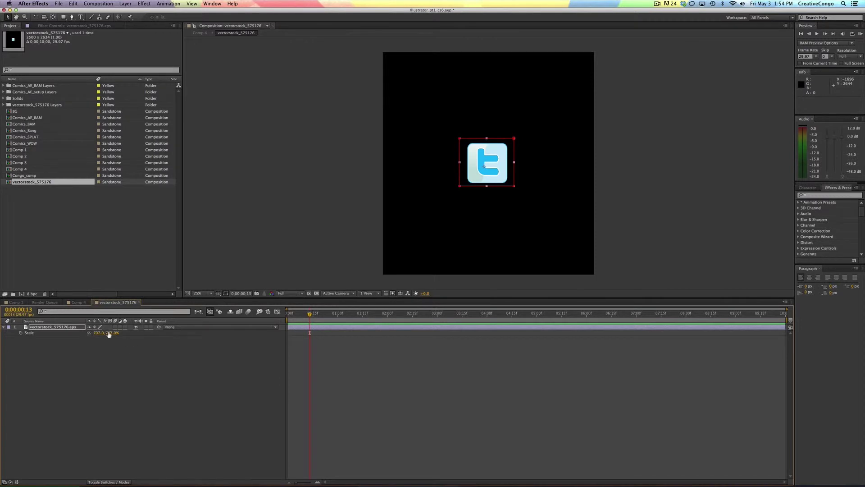
Scale the Twitter icon layer to 3404% and centre it in the enlarged composition at position 1030, 1493.
{"action": "left_click_drag", "start_coordinate": [109, 334], "coordinate": [755, 327]}
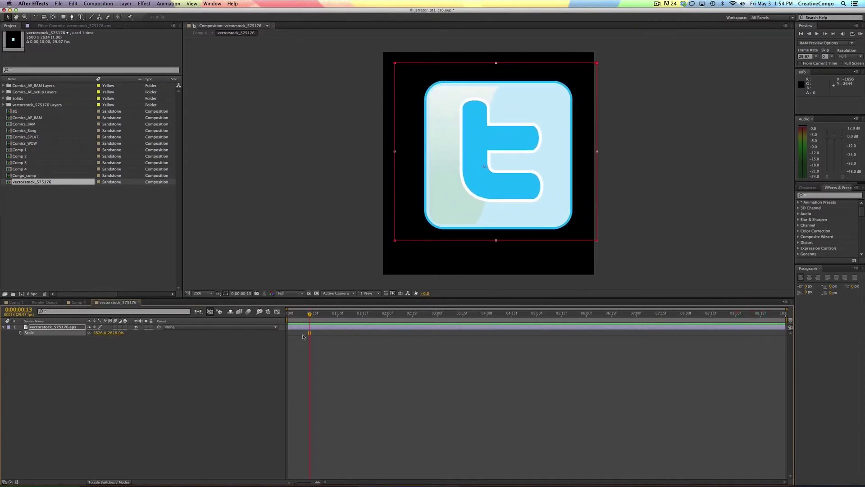
{"action": "left_click_drag", "start_coordinate": [115, 336], "coordinate": [377, 331]}
{"action": "mouse_move", "coordinate": [490, 201]}
{"action": "left_mouse_down"}
{"action": "mouse_move", "coordinate": [475, 219]}
{"action": "mouse_move", "coordinate": [486, 204]}
{"action": "left_mouse_up"}
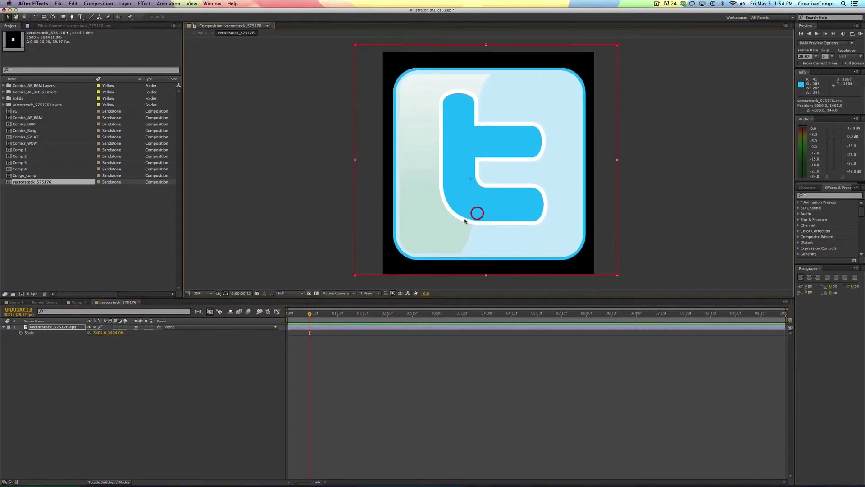
In Comp 4, scale the nested vectorstock_575176 layer to 24% and move it to position 1000, 367.1, -515.2.
{"action": "left_click", "coordinate": [78, 302]}
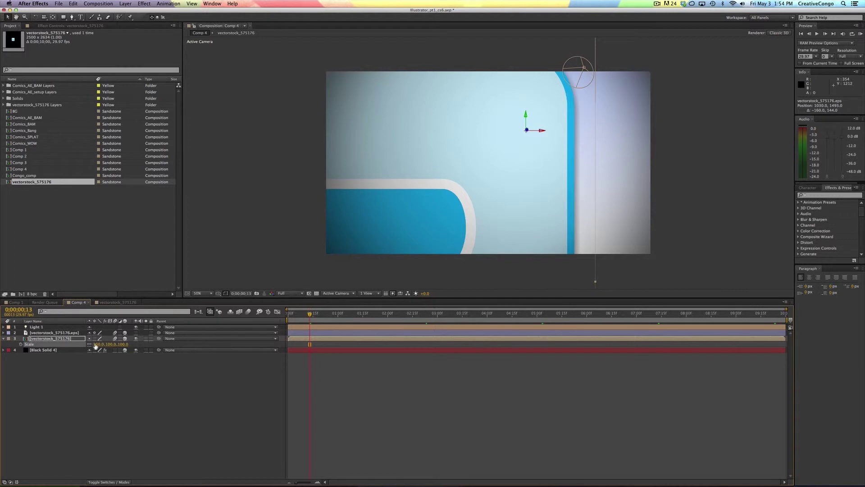
{"action": "left_click_drag", "start_coordinate": [98, 347], "coordinate": [118, 344]}
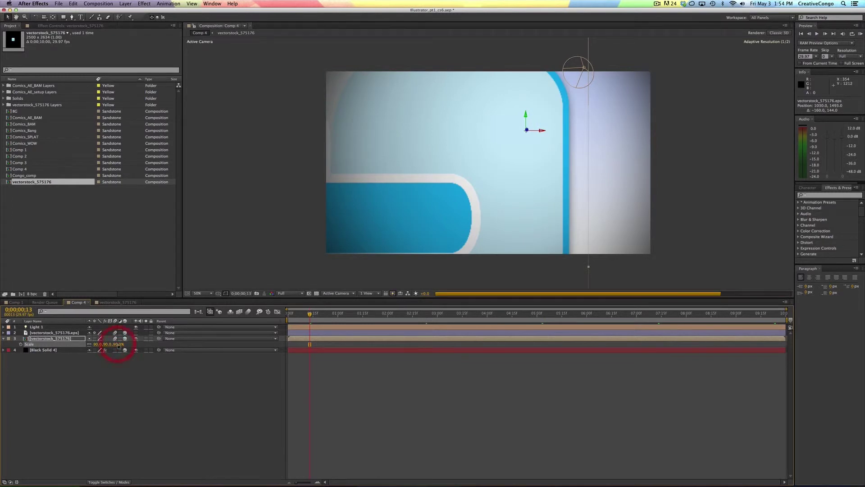
{"action": "left_click_drag", "start_coordinate": [116, 344], "coordinate": [77, 346]}
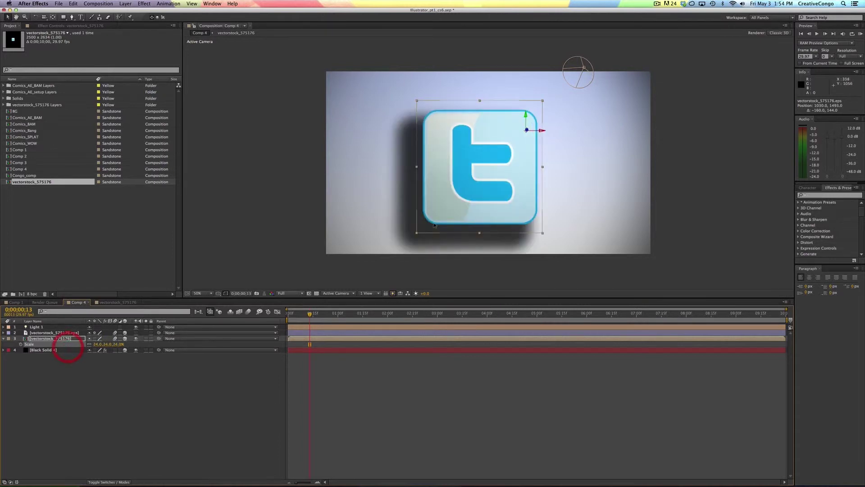
{"action": "left_click_drag", "start_coordinate": [451, 190], "coordinate": [444, 187]}
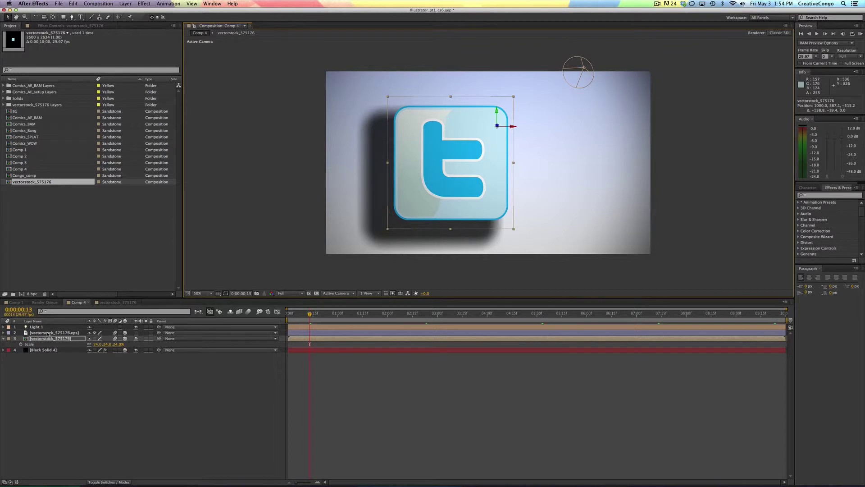
Collapse the nested vectorstock_575176 layer's properties and duplicate the layer in Comp 4.
{"action": "left_click", "coordinate": [4, 339]}
{"action": "left_click", "coordinate": [64, 338]}
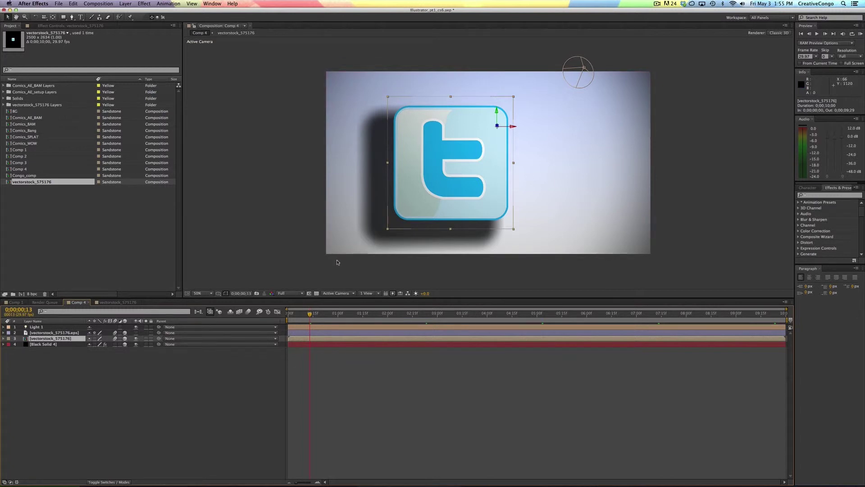
{"action": "key", "text": "super+d"}
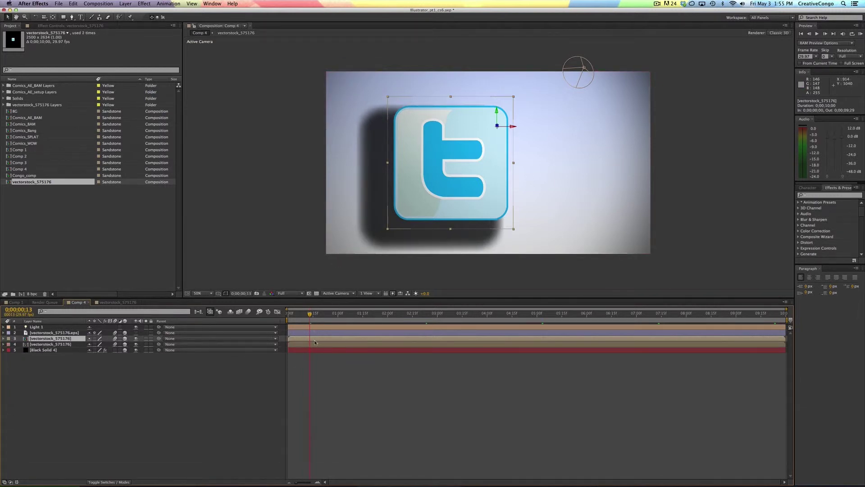
Open the duplicate's nested composition and shift Mask 1 upward from the Twitter icon to the icon above it in the artwork.
{"action": "double_click", "coordinate": [315, 340]}
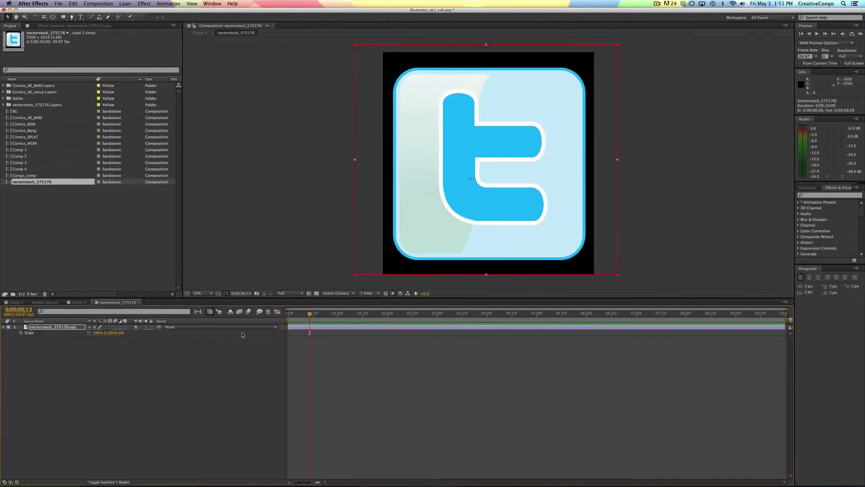
{"action": "key", "text": "m"}
{"action": "left_click", "coordinate": [28, 333]}
{"action": "key", "text": "shift+Up"}
{"action": "key", "text": "shift+Up"}
{"action": "key", "text": "shift+Up"}
{"action": "key", "text": "shift+Up"}
{"action": "key", "text": "shift+Up"}
{"action": "key", "text": "shift+Up"}
{"action": "key", "text": "shift+Up"}
{"action": "key", "text": "shift+Up"}
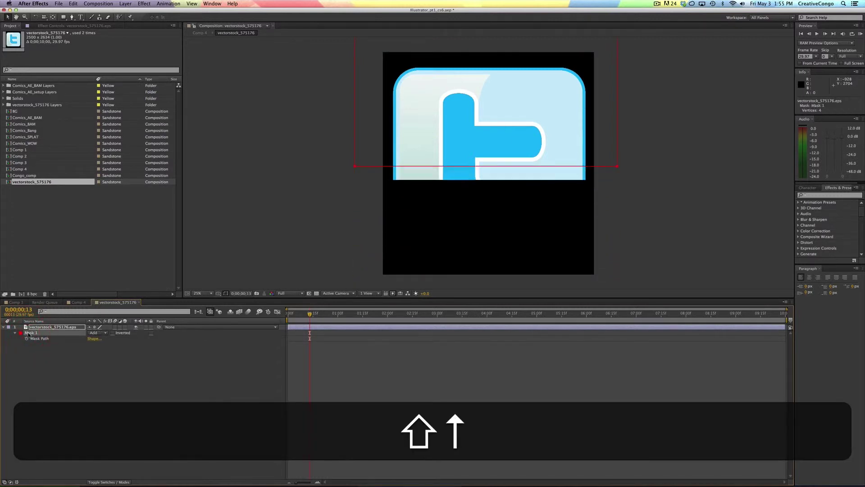
{"action": "key", "text": "shift+Up"}
{"action": "key", "text": "shift+Up"}
{"action": "key", "text": "shift+Up"}
{"action": "key", "text": "shift+Up"}
{"action": "key", "text": "shift+Up"}
{"action": "key", "text": "shift+Up"}
{"action": "key", "text": "shift+Up"}
{"action": "key", "text": "shift+Up"}
{"action": "key", "text": "shift+Up"}
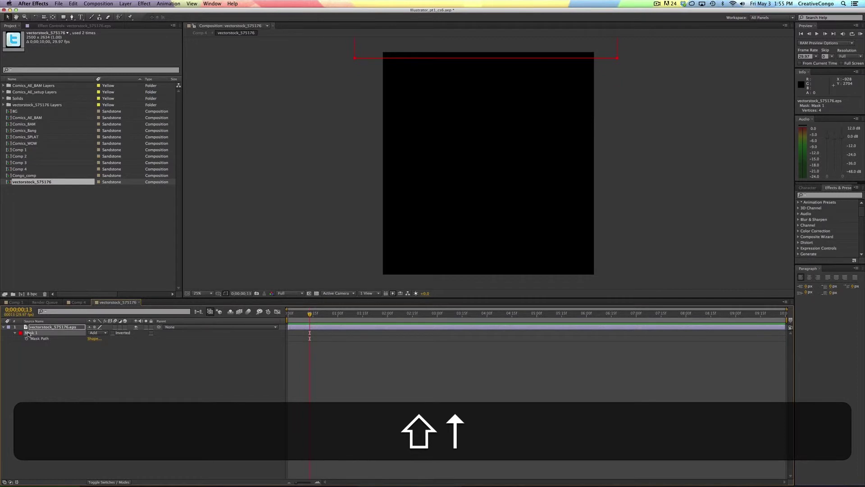
Move the masked artwork layer down to position 1030, 4173 so the orange Blogger icon is centred in the composition.
{"action": "left_click", "coordinate": [43, 328]}
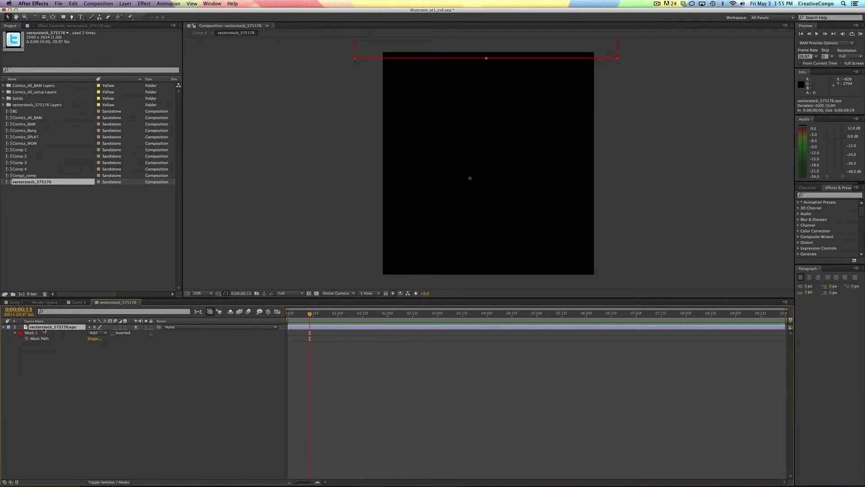
{"action": "key", "text": "Down"}
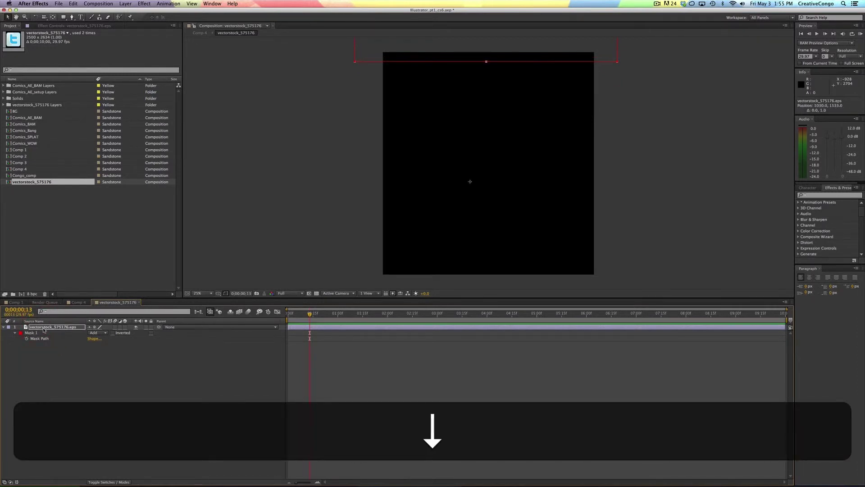
{"action": "key", "text": "shift+Down"}
{"action": "key", "text": "shift+Down"}
{"action": "key", "text": "shift+Down"}
{"action": "key", "text": "shift+Down"}
{"action": "key", "text": "shift+Down"}
{"action": "key", "text": "shift+Down"}
{"action": "key", "text": "shift+Down"}
{"action": "key", "text": "shift+Down"}
{"action": "key", "text": "shift+Down"}
{"action": "key", "text": "shift+Down"}
{"action": "key", "text": "shift+Down"}
{"action": "key", "text": "shift+Down"}
{"action": "key", "text": "shift+Down"}
{"action": "key", "text": "shift+Down"}
{"action": "key", "text": "shift+Down"}
{"action": "key", "text": "shift+Down"}
{"action": "key", "text": "shift+Down"}
{"action": "key", "text": "shift+Down"}
{"action": "key", "text": "shift+Down"}
{"action": "key", "text": "shift+Down"}
{"action": "key", "text": "shift+Down"}
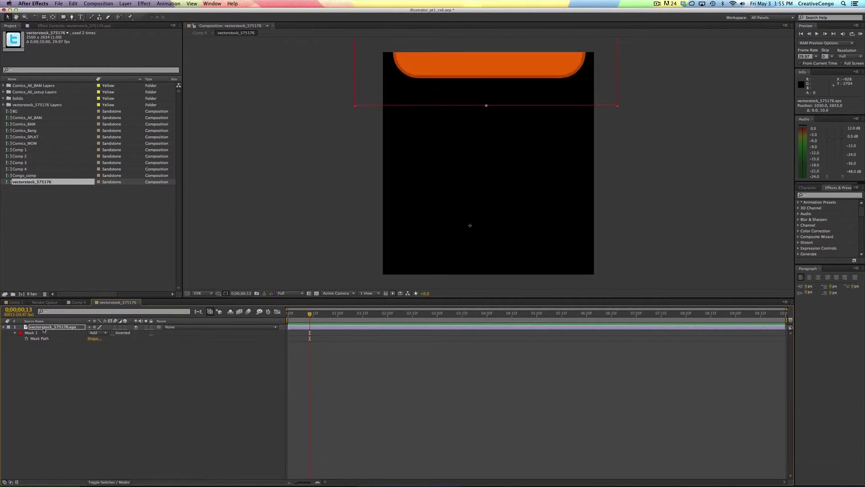
{"action": "key", "text": "shift+Down"}
{"action": "key", "text": "shift+Down"}
{"action": "key", "text": "shift+Down"}
{"action": "key", "text": "shift+Down"}
{"action": "key", "text": "shift+Down"}
{"action": "key", "text": "shift+Down"}
{"action": "key", "text": "shift+Down"}
{"action": "key", "text": "shift+Down"}
{"action": "key", "text": "shift+Down"}
{"action": "key", "text": "shift+Down"}
{"action": "key", "text": "shift+Down"}
{"action": "key", "text": "shift+Down"}
{"action": "key", "text": "shift+Down"}
{"action": "key", "text": "shift+Down"}
{"action": "key", "text": "shift+Down"}
{"action": "key", "text": "shift+Down"}
{"action": "key", "text": "shift+Down"}
{"action": "key", "text": "shift+Down"}
{"action": "key", "text": "shift+Down"}
{"action": "key", "text": "shift+Down"}
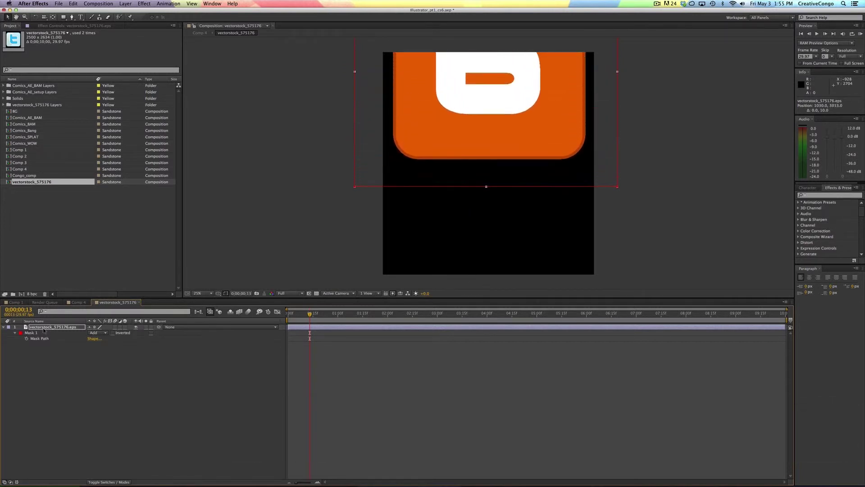
{"action": "key", "text": "shift+Down"}
{"action": "key", "text": "shift+Down"}
{"action": "key", "text": "shift+Down"}
{"action": "key", "text": "shift+Down"}
{"action": "key", "text": "shift+Down"}
{"action": "key", "text": "shift+Down"}
{"action": "key", "text": "shift+Down"}
{"action": "key", "text": "shift+Down"}
{"action": "key", "text": "shift+Down"}
{"action": "key", "text": "shift+Down"}
{"action": "key", "text": "shift+Down"}
{"action": "key", "text": "shift+Down"}
{"action": "key", "text": "shift+Down"}
{"action": "key", "text": "shift+Down"}
{"action": "key", "text": "shift+Down"}
{"action": "key", "text": "shift+Down"}
{"action": "key", "text": "shift+Down"}
{"action": "key", "text": "shift+Down"}
{"action": "key", "text": "shift+Down"}
{"action": "key", "text": "shift+Down"}
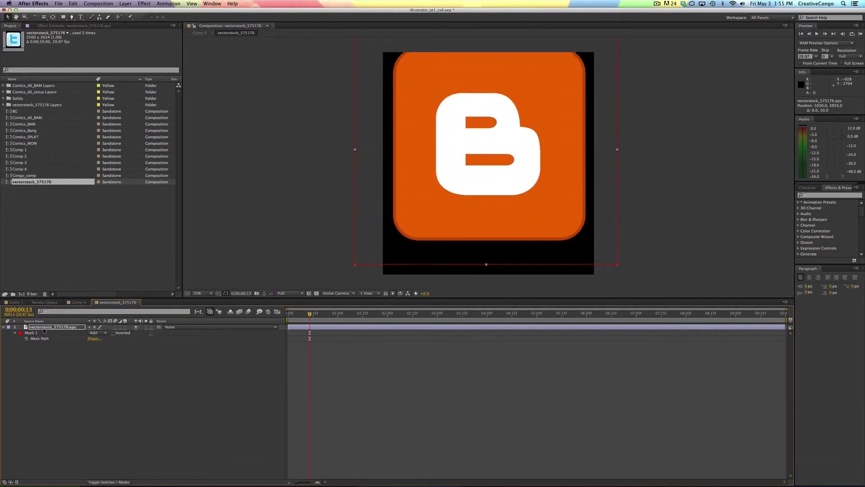
{"action": "key", "text": "shift+Down"}
{"action": "key", "text": "shift+Down"}
{"action": "key", "text": "shift+Down"}
{"action": "key", "text": "shift+Down"}
{"action": "key", "text": "shift+Down"}
{"action": "key", "text": "shift+Down"}
{"action": "key", "text": "shift+Down"}
{"action": "key", "text": "shift+Down"}
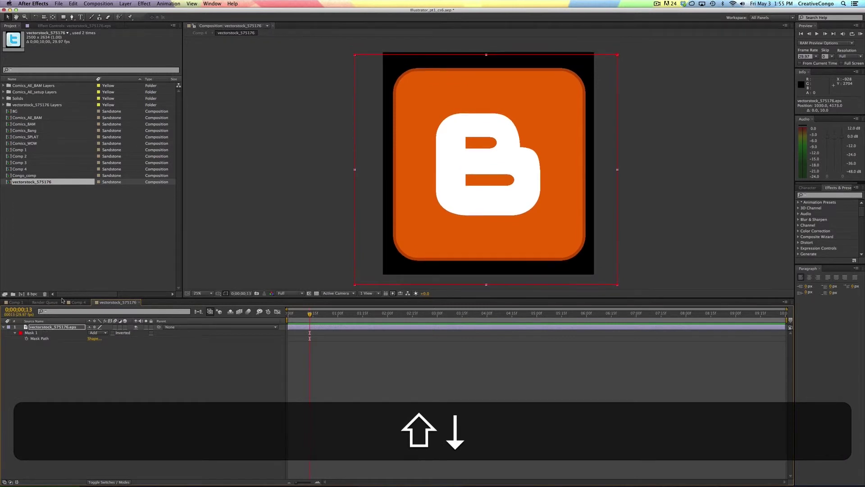
In Comp 4, move the duplicated nested layer beside the original, to position 1568, 367.1, -515.2.
{"action": "left_click", "coordinate": [75, 301]}
{"action": "left_click_drag", "start_coordinate": [512, 127], "coordinate": [609, 134]}
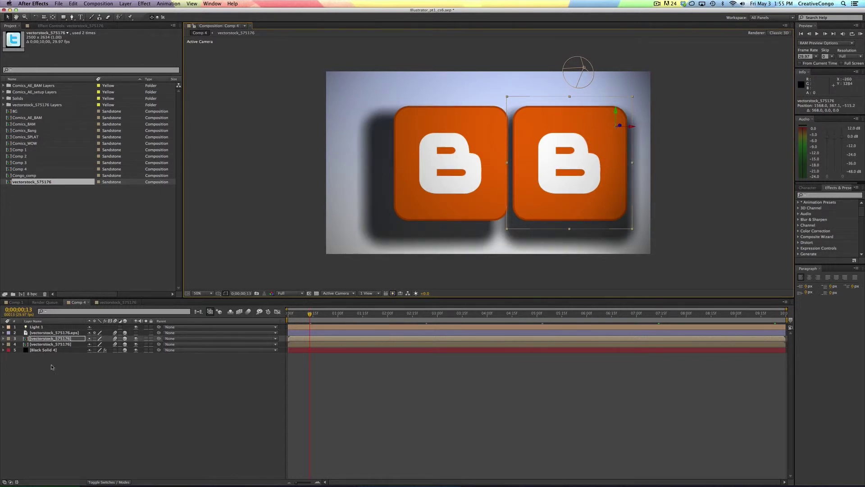
Compare the two nested vectorstock_575176 layers in Comp 4 by selecting each in turn.
{"action": "left_click", "coordinate": [43, 345]}
{"action": "left_click", "coordinate": [45, 338]}
{"action": "left_click", "coordinate": [46, 344]}
{"action": "left_click", "coordinate": [45, 338]}
{"action": "left_click", "coordinate": [43, 344]}
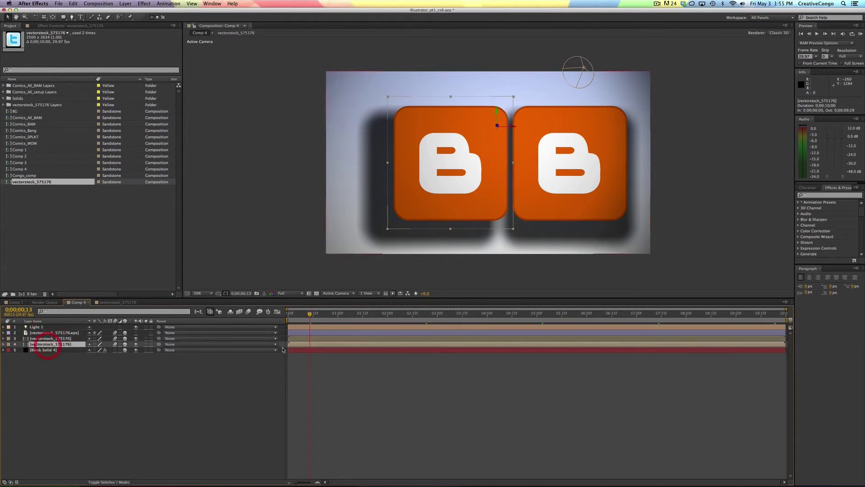
{"action": "left_click", "coordinate": [304, 338]}
{"action": "left_click", "coordinate": [42, 344]}
{"action": "left_click", "coordinate": [46, 338]}
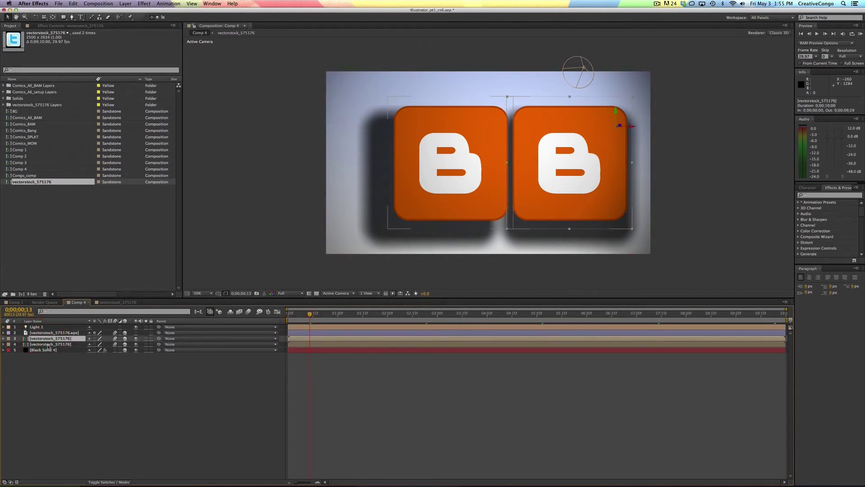
{"action": "left_click", "coordinate": [52, 345]}
Move the duplicated icon layer to position 1438, 367.1, -619, in front of and overlapping the original icon.
{"action": "left_click", "coordinate": [52, 339]}
{"action": "mouse_move", "coordinate": [617, 130]}
{"action": "left_mouse_down"}
{"action": "mouse_move", "coordinate": [641, 126]}
{"action": "mouse_move", "coordinate": [604, 126]}
{"action": "mouse_move", "coordinate": [617, 125]}
{"action": "left_mouse_up"}
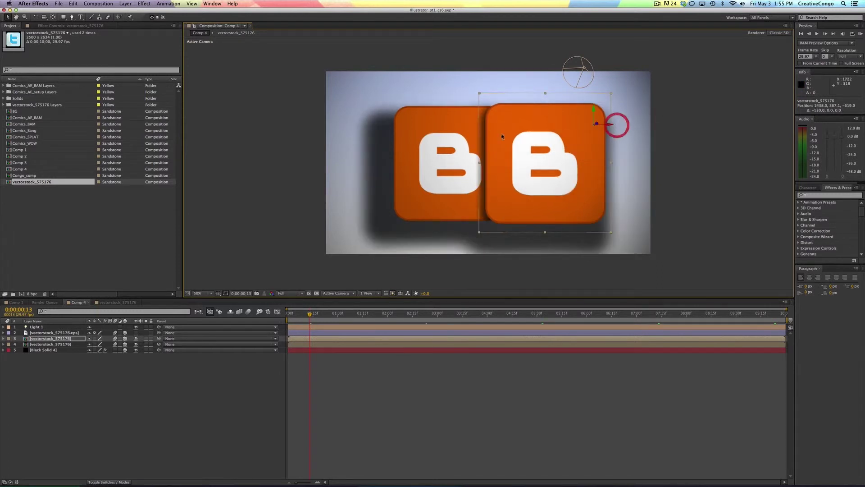
{"action": "left_click", "coordinate": [43, 375]}
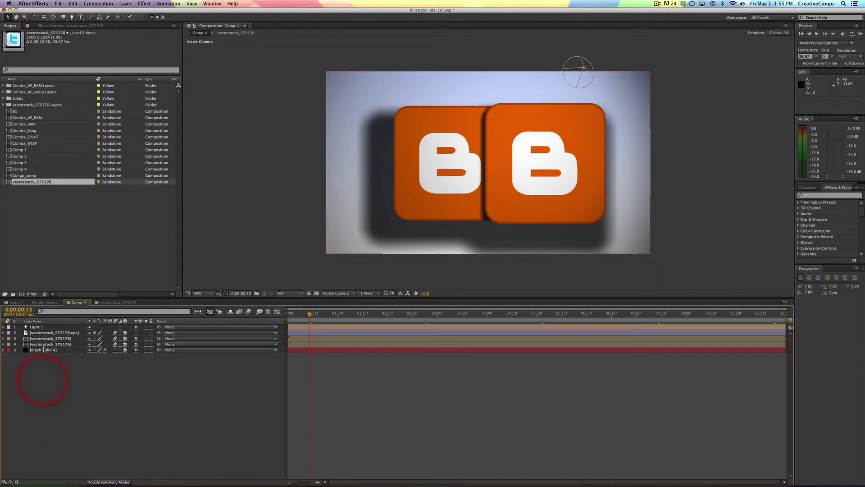
{"action": "left_click", "coordinate": [44, 338]}
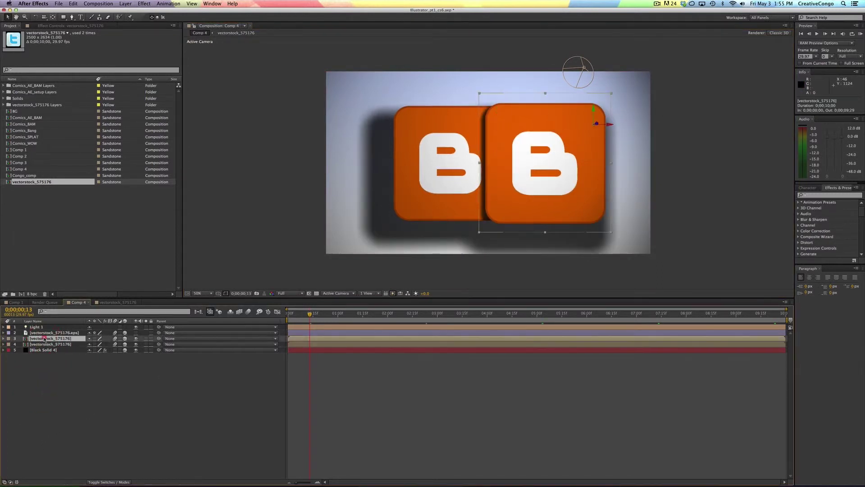
Rename the vectorstock_575176 composition in the project as BLOGGER_ICON.
{"action": "left_click", "coordinate": [8, 183]}
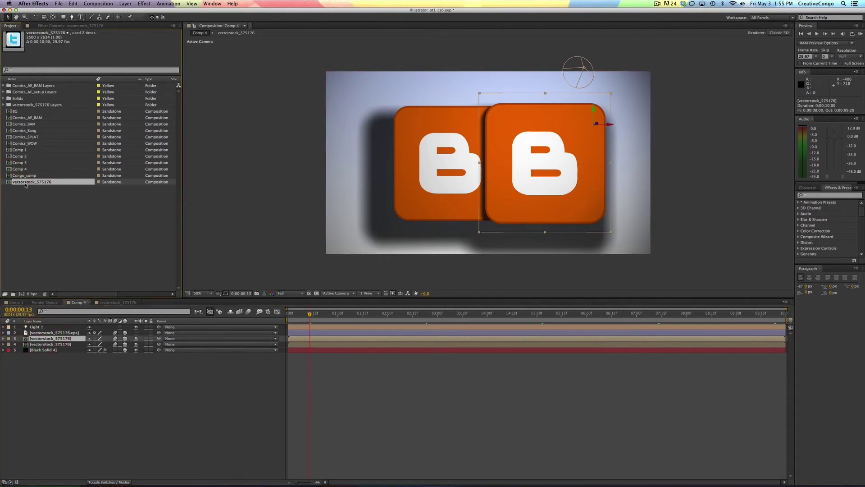
{"action": "key", "text": "Return"}
{"action": "type", "text": "B"}
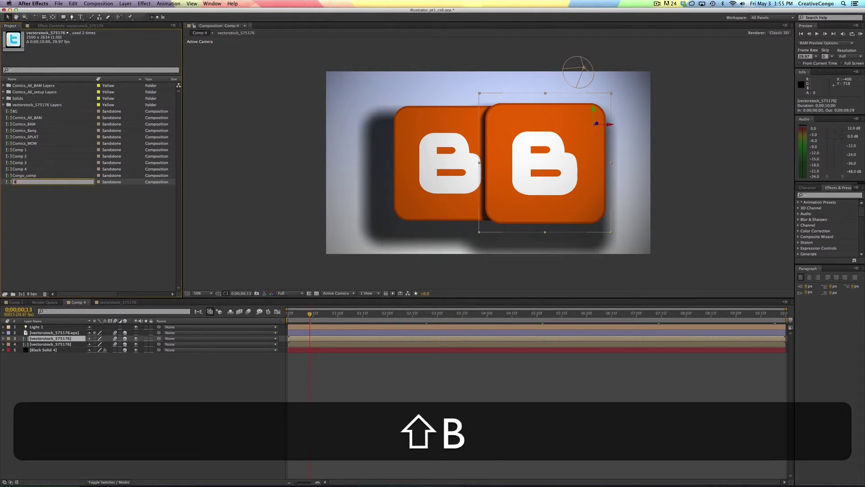
{"action": "type", "text": "LOGGER_ICON"}
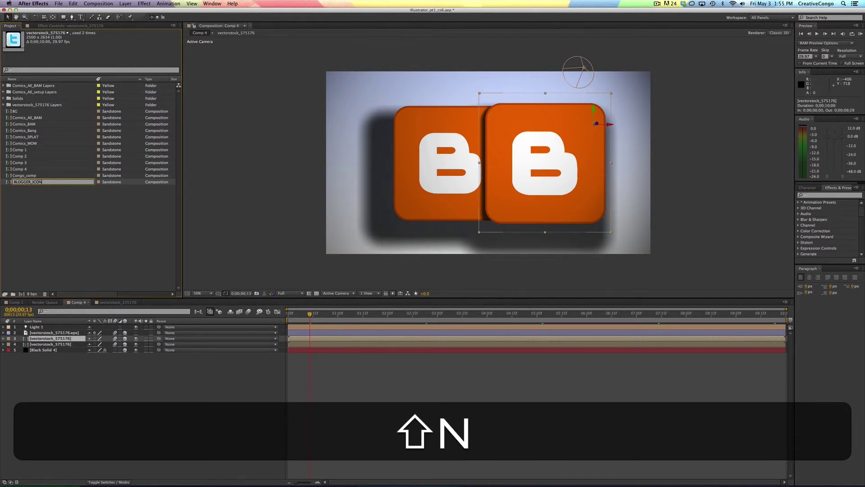
{"action": "key", "text": "Return"}
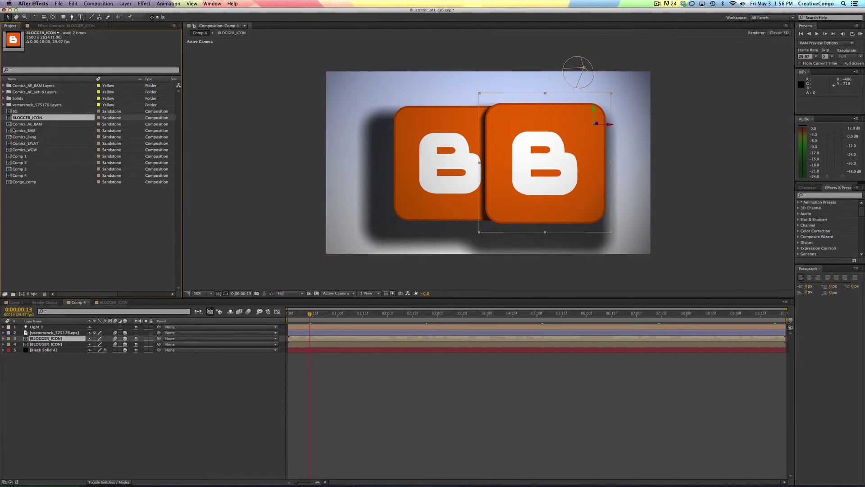
Duplicate the BLOGGER_ICON composition in the project and rename the copy TWITTER_ICON.
{"action": "key", "text": "super+d"}
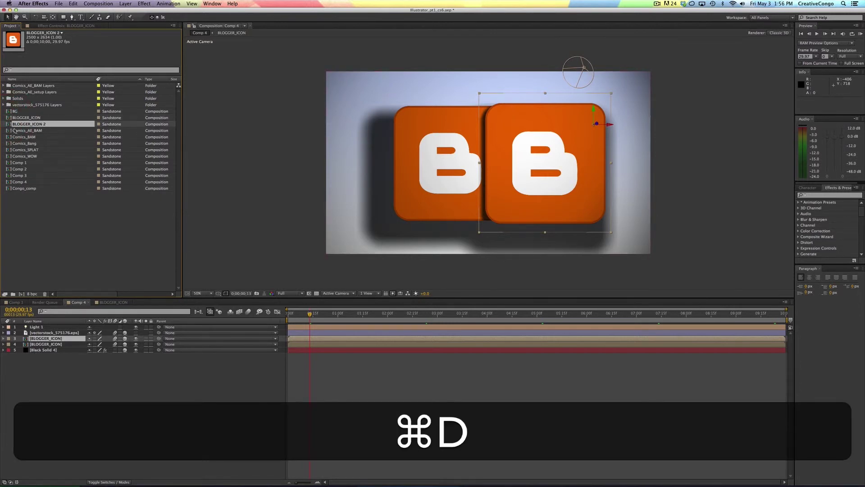
{"action": "key", "text": "Return"}
{"action": "key", "text": "BackSpace"}
{"action": "key", "text": "BackSpace"}
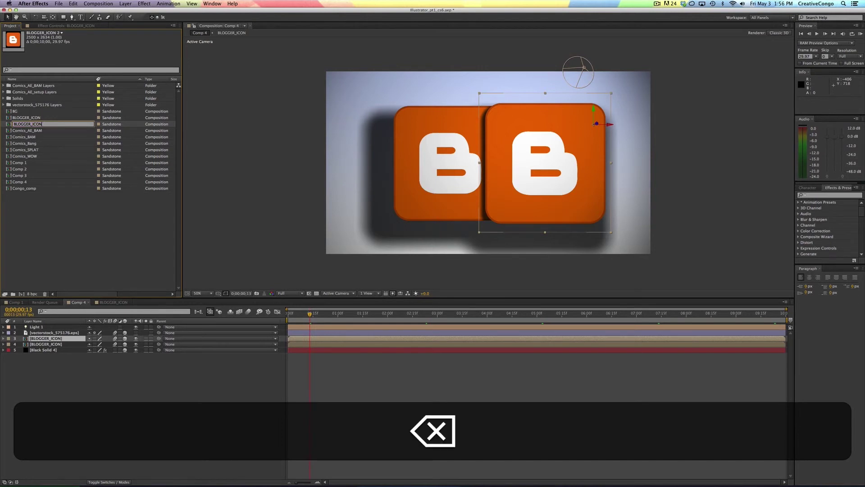
{"action": "key", "text": "Right"}
{"action": "key", "text": "Left"}
{"action": "key", "text": "Left"}
{"action": "key", "text": "Left"}
{"action": "key", "text": "Left"}
{"action": "key", "text": "Left"}
{"action": "key", "text": "Left"}
{"action": "key", "text": "Left"}
{"action": "key", "text": "BackSpace"}
{"action": "key", "text": "BackSpace"}
{"action": "key", "text": "BackSpace"}
{"action": "type", "text": "TWIT"}
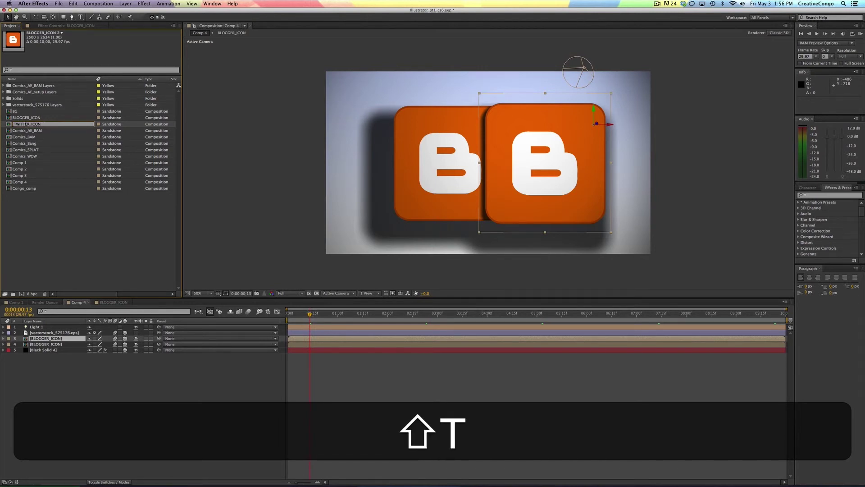
{"action": "left_click", "coordinate": [9, 125]}
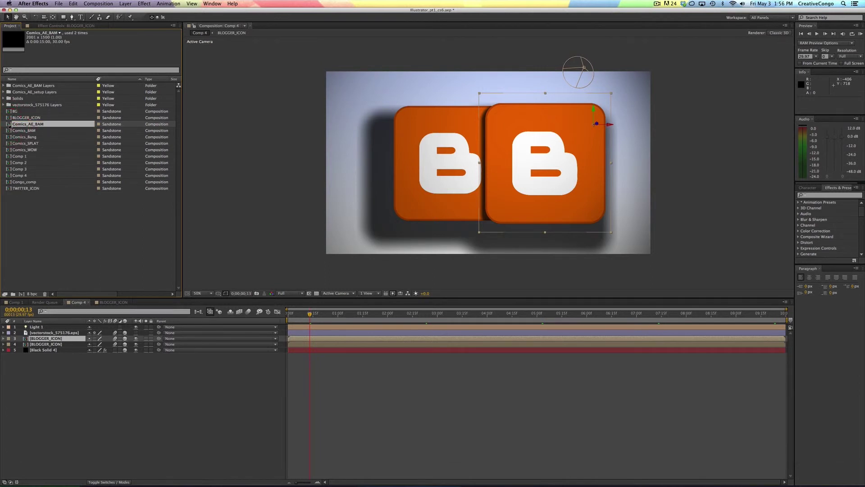
Open the TWITTER_ICON composition and move the artwork layer's Mask 1 straight down from the Blogger icon to the Twitter icon beneath it.
{"action": "double_click", "coordinate": [9, 189]}
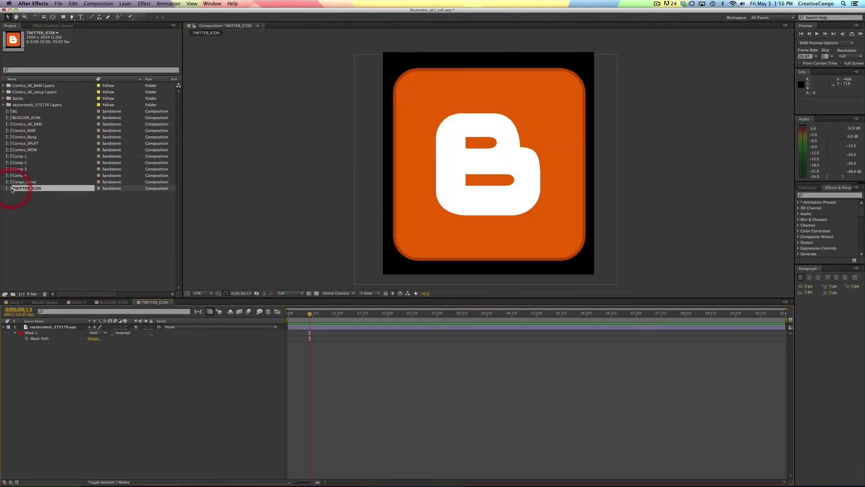
{"action": "left_click", "coordinate": [30, 333]}
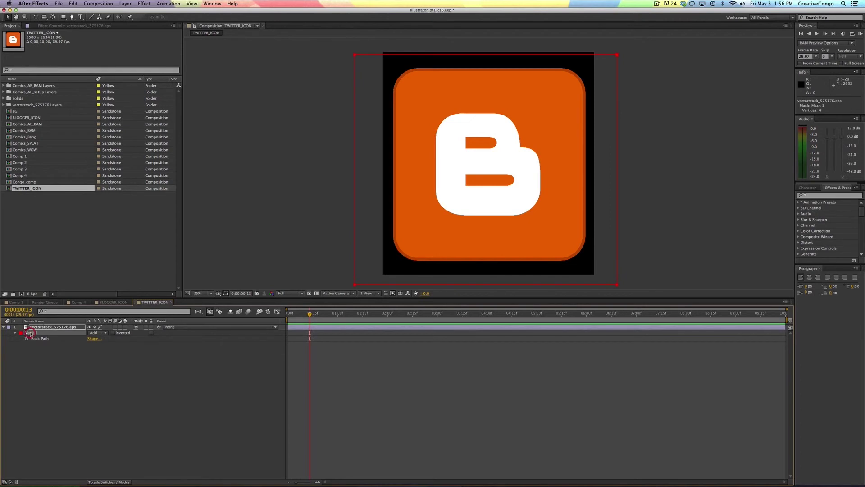
{"action": "key", "text": "shift+Down"}
{"action": "key", "text": "shift+Down"}
{"action": "key", "text": "shift+Down"}
{"action": "key", "text": "shift+Down"}
{"action": "key", "text": "shift+Down"}
{"action": "key", "text": "shift+Down"}
{"action": "key", "text": "shift+Down"}
{"action": "key", "text": "shift+Down"}
{"action": "key", "text": "shift+Down"}
{"action": "key", "text": "shift+Down"}
{"action": "key", "text": "shift+Down"}
{"action": "key", "text": "shift+Down"}
{"action": "key", "text": "shift+Down"}
{"action": "key", "text": "shift+Down"}
{"action": "key", "text": "shift+Down"}
{"action": "key", "text": "shift+Down"}
{"action": "key", "text": "shift+Down"}
{"action": "key", "text": "shift+Down"}
{"action": "key", "text": "shift+Down"}
{"action": "key", "text": "shift+Down"}
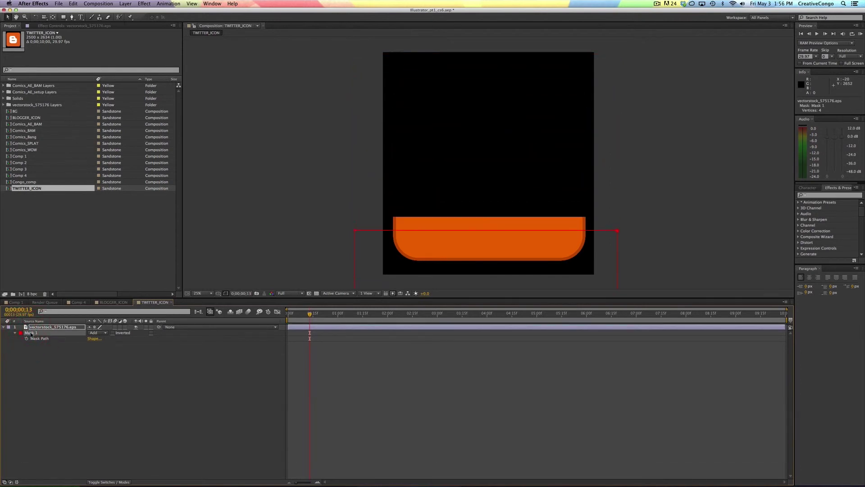
{"action": "key", "text": "shift+Down"}
{"action": "key", "text": "shift+Down"}
{"action": "key", "text": "shift+Down"}
{"action": "key", "text": "shift+Down"}
{"action": "key", "text": "shift+Down"}
{"action": "key", "text": "shift+Down"}
{"action": "key", "text": "shift+Down"}
{"action": "key", "text": "shift+Down"}
{"action": "key", "text": "shift+Down"}
{"action": "key", "text": "shift+Down"}
{"action": "key", "text": "shift+Down"}
{"action": "key", "text": "shift+Down"}
Move the vectorstock_575176.eps layer up to position 1050, 1573 so the Twitter icon fills the frame, and return to Comp 4.
{"action": "left_click", "coordinate": [39, 328]}
{"action": "key", "text": "shift+Up"}
{"action": "key", "text": "shift+Up"}
{"action": "key", "text": "shift+Up"}
{"action": "key", "text": "shift+Up"}
{"action": "key", "text": "shift+Up"}
{"action": "key", "text": "shift+Up"}
{"action": "key", "text": "shift+Up"}
{"action": "key", "text": "shift+Up"}
{"action": "key", "text": "shift+Up"}
{"action": "key", "text": "shift+Up"}
{"action": "key", "text": "shift+Up"}
{"action": "key", "text": "shift+Up"}
{"action": "key", "text": "shift+Up"}
{"action": "key", "text": "shift+Up"}
{"action": "key", "text": "shift+Up"}
{"action": "key", "text": "shift+Up"}
{"action": "key", "text": "shift+Up"}
{"action": "key", "text": "shift+Up"}
{"action": "key", "text": "shift+Up"}
{"action": "key", "text": "shift+Up"}
{"action": "key", "text": "shift+Up"}
{"action": "key", "text": "shift+Up"}
{"action": "key", "text": "shift+Up"}
{"action": "key", "text": "shift+Up"}
{"action": "key", "text": "shift+Up"}
{"action": "key", "text": "shift+Up"}
{"action": "key", "text": "shift+Up"}
{"action": "key", "text": "shift+Up"}
{"action": "key", "text": "shift+Up"}
{"action": "key", "text": "shift+Up"}
{"action": "key", "text": "shift+Up"}
{"action": "key", "text": "shift+Up"}
{"action": "key", "text": "shift+Up"}
{"action": "key", "text": "shift+Up"}
{"action": "key", "text": "shift+Up"}
{"action": "key", "text": "shift+Up"}
{"action": "key", "text": "shift+Up"}
{"action": "key", "text": "shift+Up"}
{"action": "key", "text": "shift+Up"}
{"action": "key", "text": "shift+Up"}
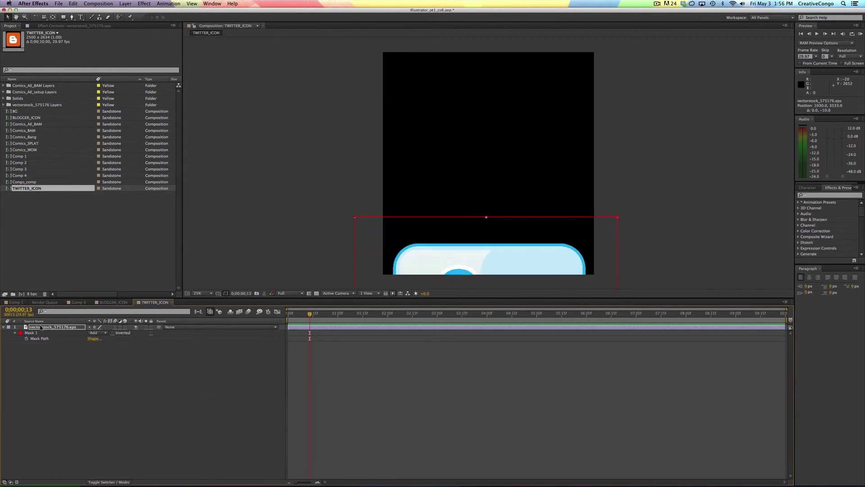
{"action": "key", "text": "shift+Up"}
{"action": "key", "text": "shift+Up"}
{"action": "key", "text": "shift+Up"}
{"action": "key", "text": "shift+Up"}
{"action": "key", "text": "shift+Up"}
{"action": "key", "text": "shift+Up"}
{"action": "key", "text": "shift+Up"}
{"action": "key", "text": "shift+Up"}
{"action": "key", "text": "shift+Up"}
{"action": "key", "text": "shift+Up"}
{"action": "key", "text": "shift+Up"}
{"action": "key", "text": "shift+Up"}
{"action": "key", "text": "shift+Up"}
{"action": "key", "text": "shift+Up"}
{"action": "key", "text": "shift+Up"}
{"action": "key", "text": "shift+Up"}
{"action": "key", "text": "shift+Up"}
{"action": "key", "text": "shift+Up"}
{"action": "key", "text": "shift+Up"}
{"action": "key", "text": "shift+Up"}
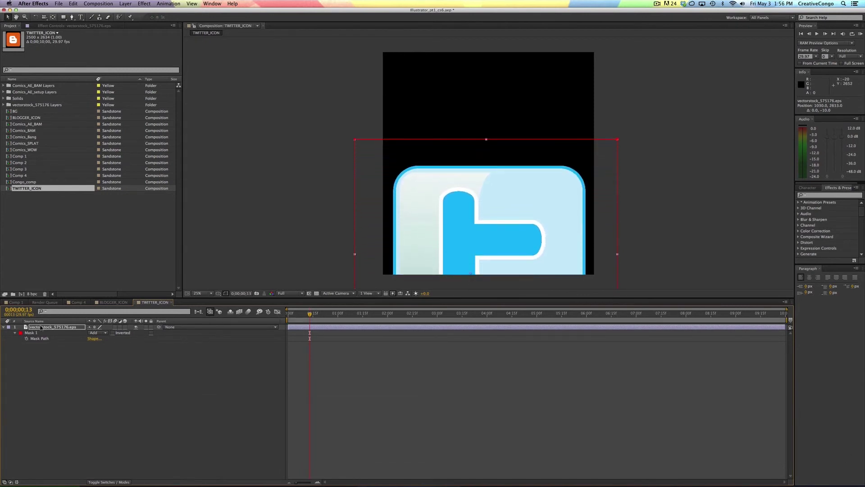
{"action": "key", "text": "shift+Up"}
{"action": "key", "text": "shift+Up"}
{"action": "key", "text": "shift+Up"}
{"action": "key", "text": "shift+Up"}
{"action": "key", "text": "shift+Up"}
{"action": "key", "text": "shift+Up"}
{"action": "key", "text": "shift+Up"}
{"action": "key", "text": "shift+Up"}
{"action": "key", "text": "shift+Up"}
{"action": "key", "text": "shift+Up"}
{"action": "key", "text": "shift+Up"}
{"action": "key", "text": "shift+Up"}
{"action": "key", "text": "shift+Up"}
{"action": "key", "text": "shift+Up"}
{"action": "key", "text": "shift+Up"}
{"action": "key", "text": "shift+Up"}
{"action": "key", "text": "shift+Up"}
{"action": "key", "text": "shift+Up"}
{"action": "key", "text": "shift+Up"}
{"action": "key", "text": "shift+Up"}
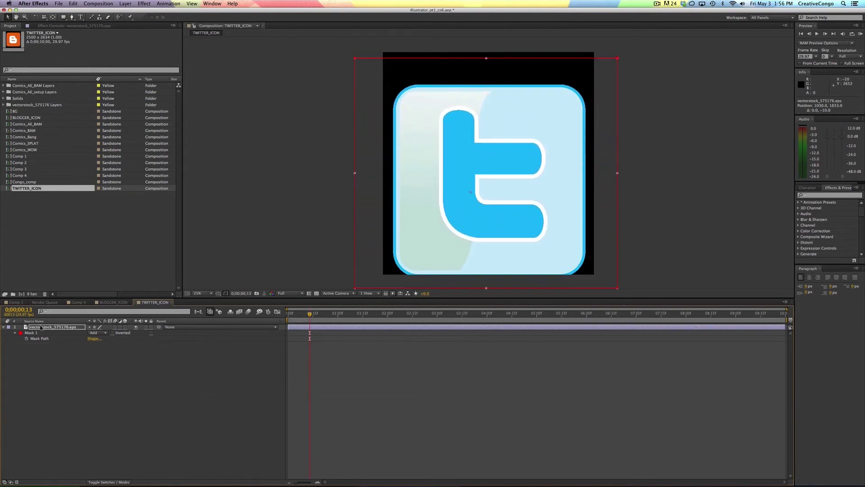
{"action": "left_click", "coordinate": [77, 303]}
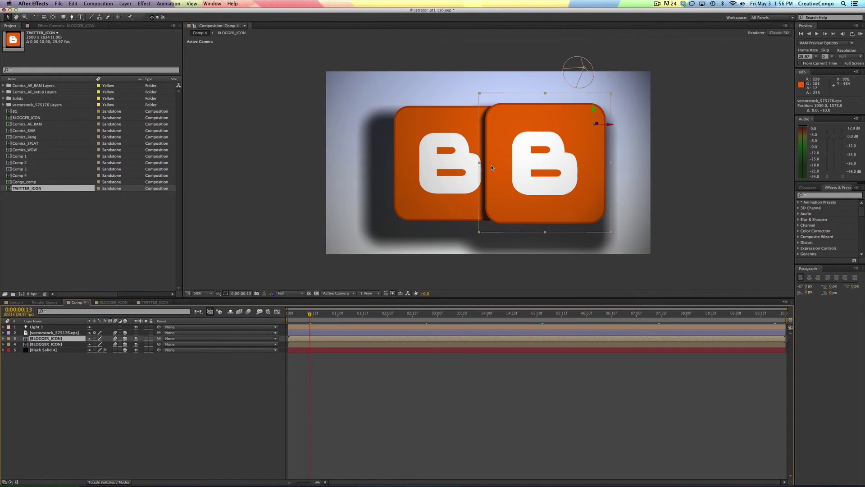
Try adding the TWITTER_ICON composition to Comp 4 as a separate new layer, and delete that layer.
{"action": "left_click_drag", "start_coordinate": [9, 189], "coordinate": [501, 129]}
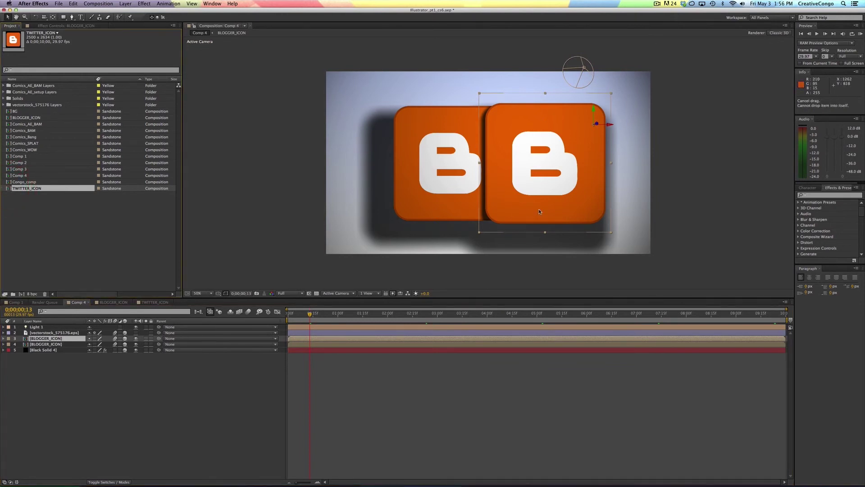
{"action": "left_click_drag", "start_coordinate": [8, 188], "coordinate": [115, 337]}
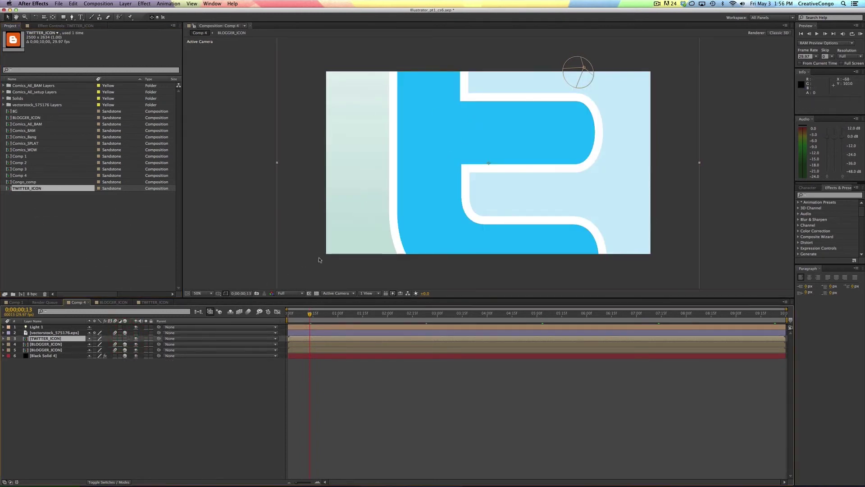
{"action": "key", "text": "BackSpace"}
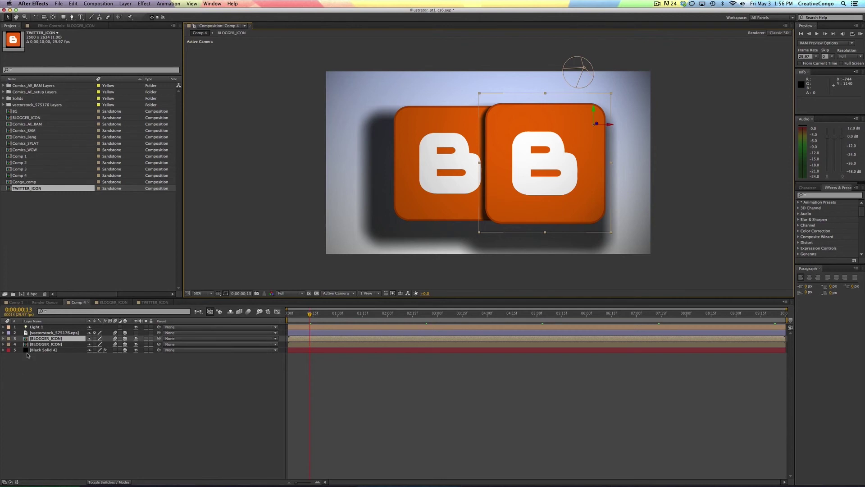
Replace the source of the front BLOGGER_ICON layer in Comp 4 with the TWITTER_ICON composition, keeping the layer's position and 3D settings.
{"action": "left_click", "coordinate": [26, 339]}
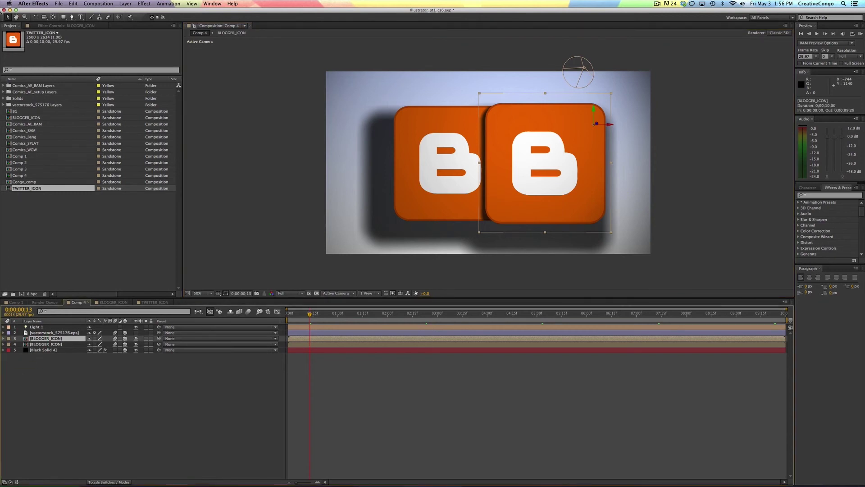
{"action": "key", "text": "alt"}
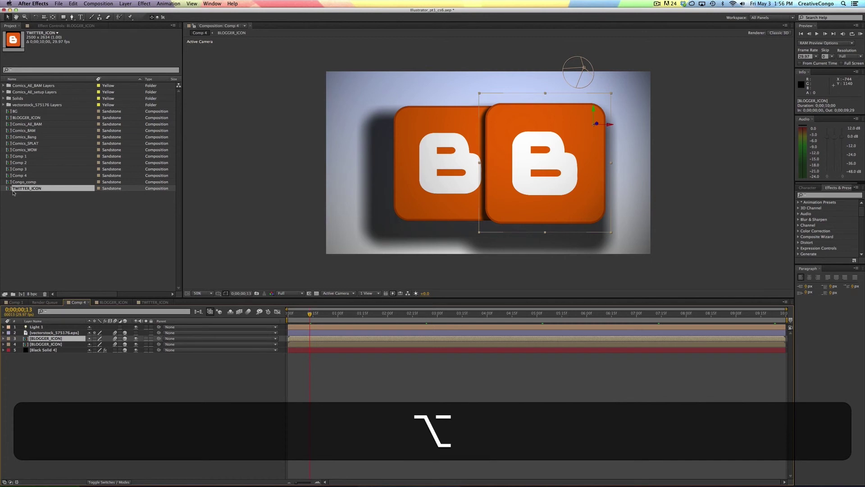
{"action": "left_click_drag", "start_coordinate": [9, 189], "coordinate": [36, 341]}
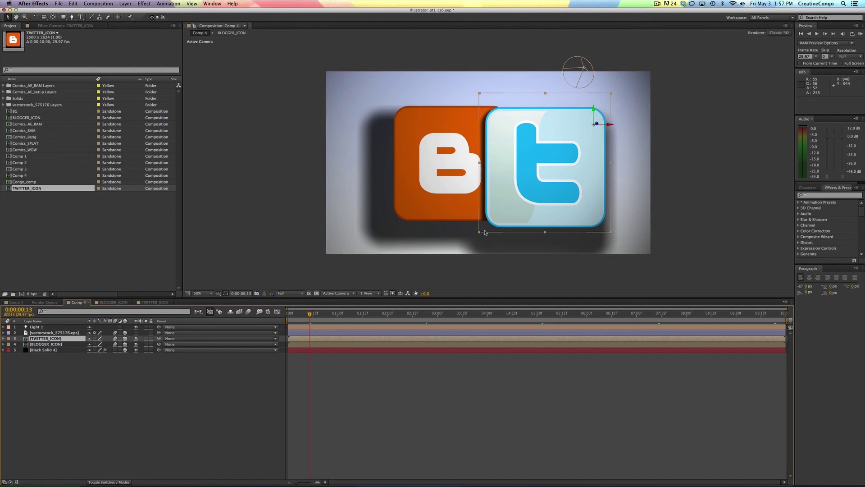
Open Comp 1 and view its frame at 0;00;05;02.
{"action": "left_click", "coordinate": [26, 305]}
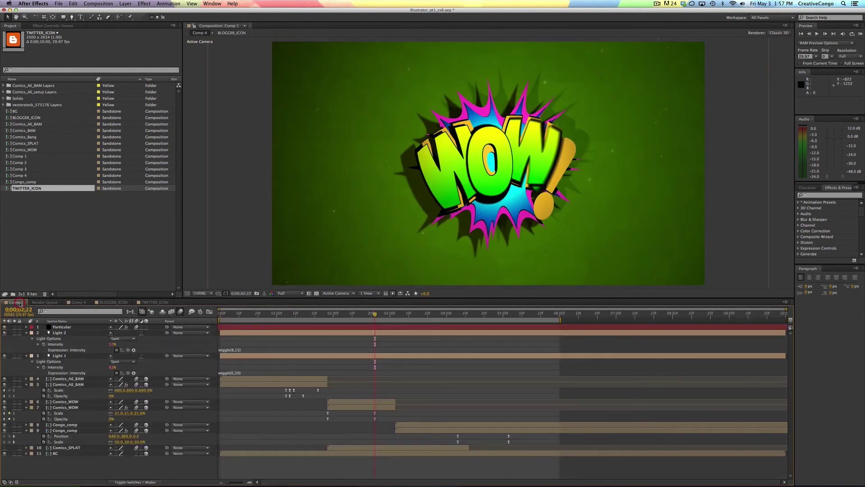
{"action": "left_click", "coordinate": [508, 315]}
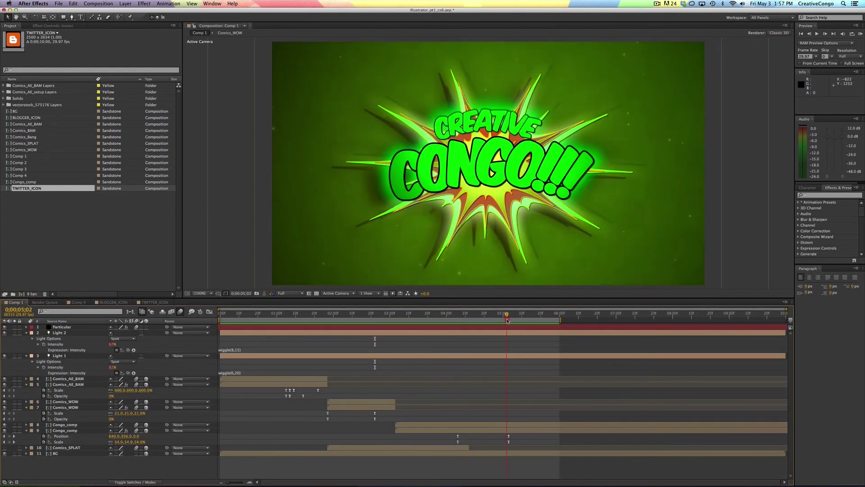